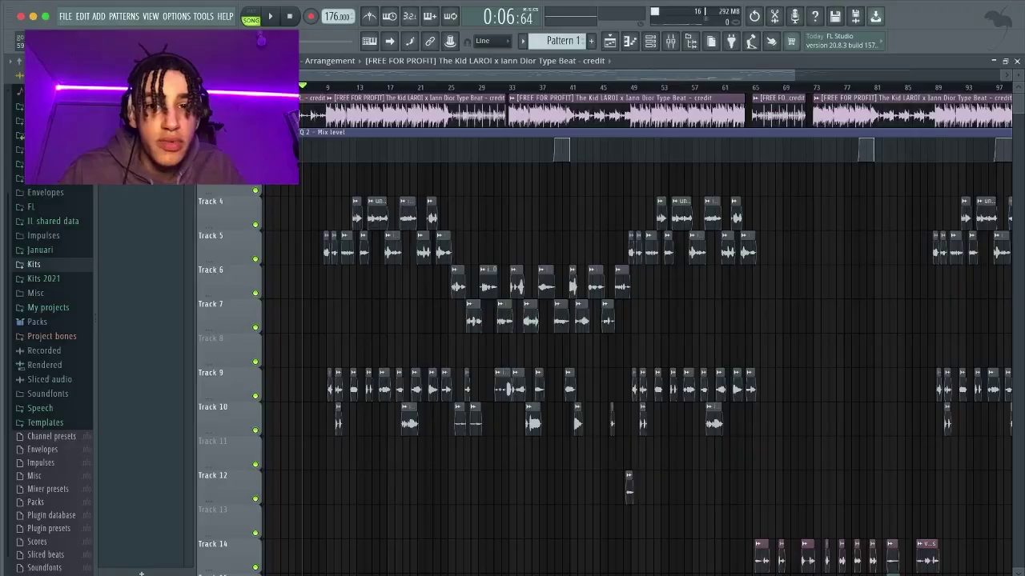
# - Show the mixer and bypass every effect after Auto-Tune Artist on the selected Vocals track
pyautogui.press('F9')
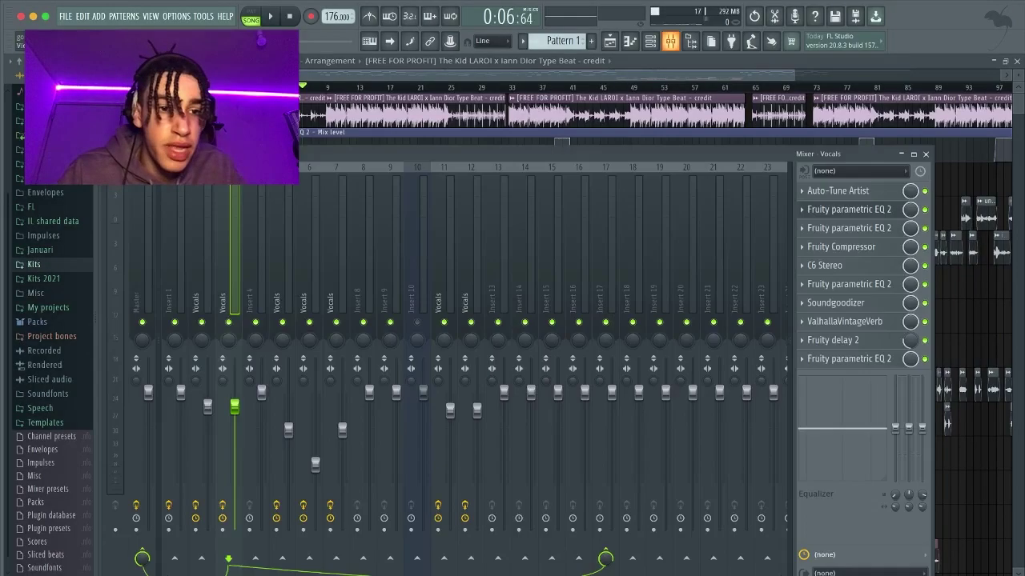
pyautogui.click(924, 358)
pyautogui.click(924, 322)
pyautogui.click(925, 304)
pyautogui.click(924, 210)
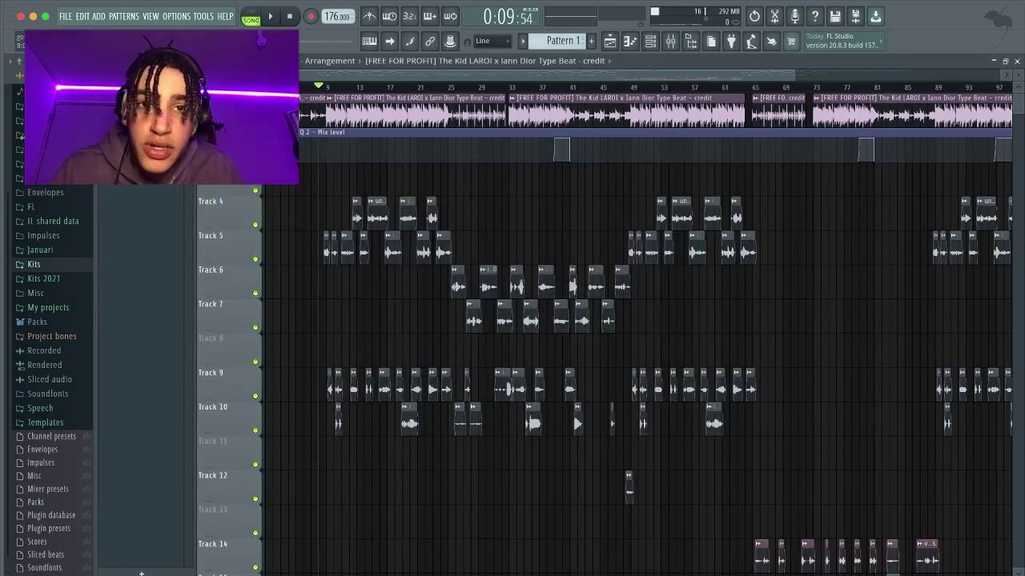
# - Play the song from just before the first vocal to hear the vocals with only Auto-Tune Artist active
pyautogui.press('space')
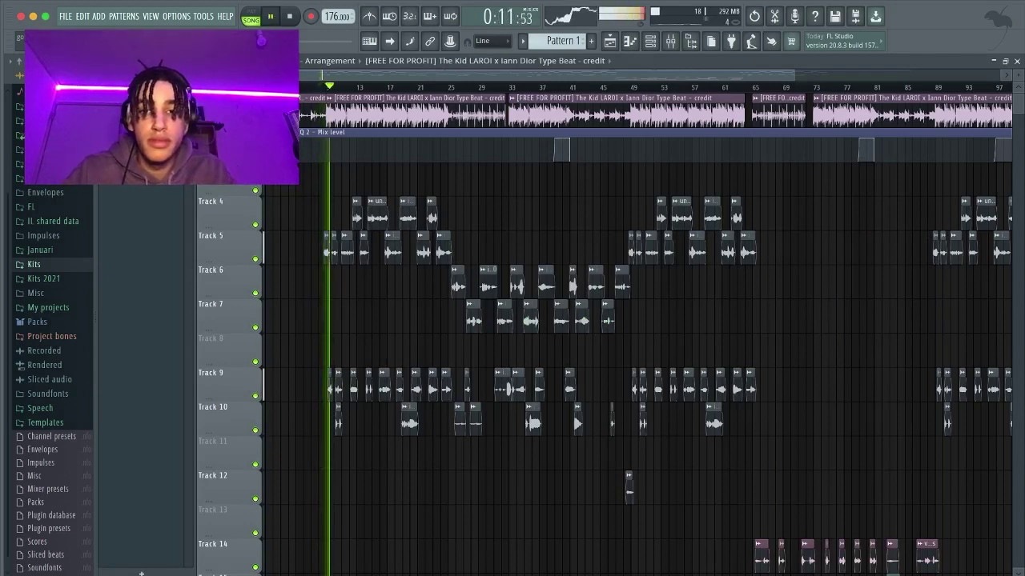
pyautogui.press('F9')
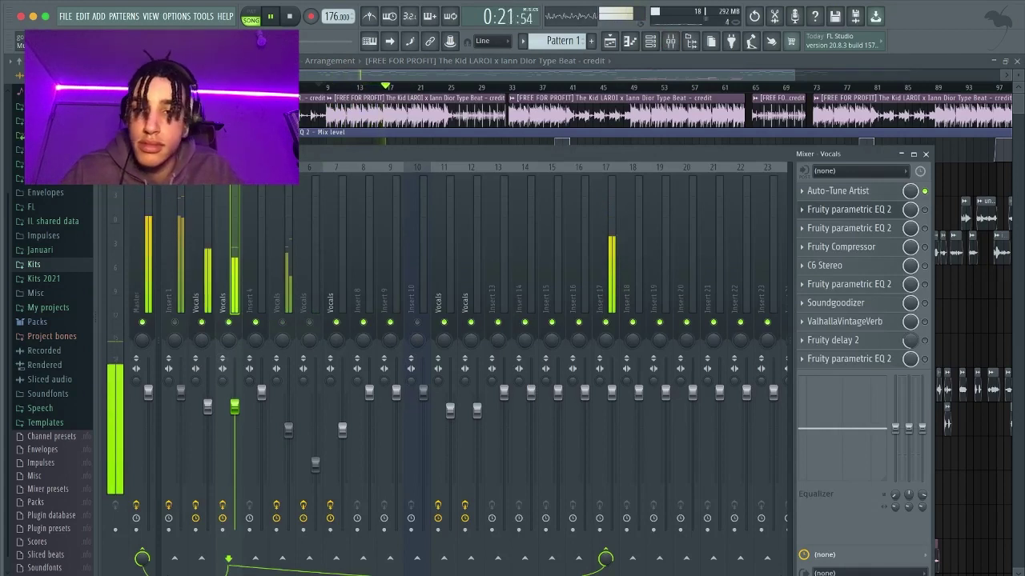
pyautogui.press('space')
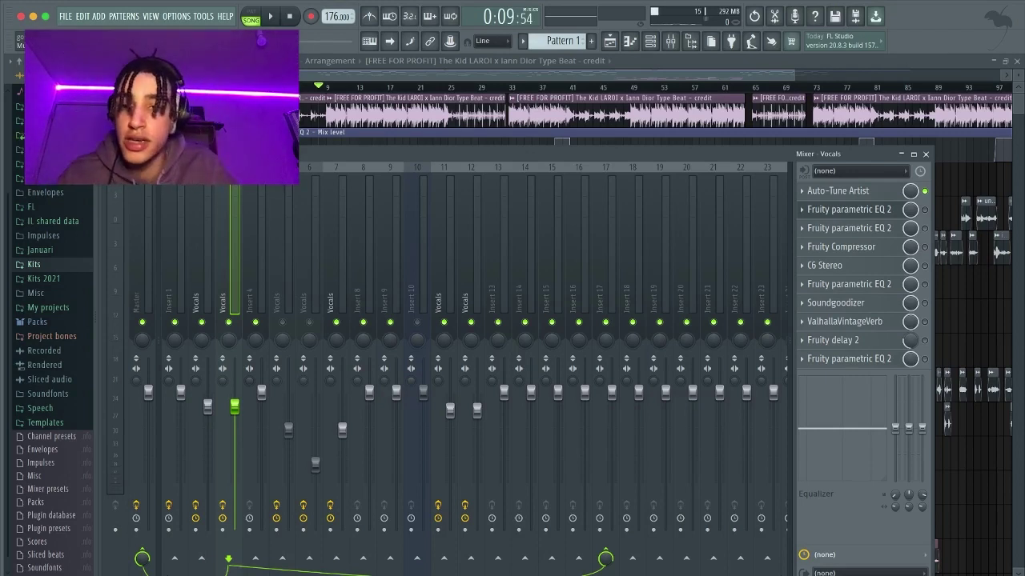
# - Select the Vocals track on mixer insert 2 and review its Auto-Tune Artist settings
pyautogui.click(197, 290)
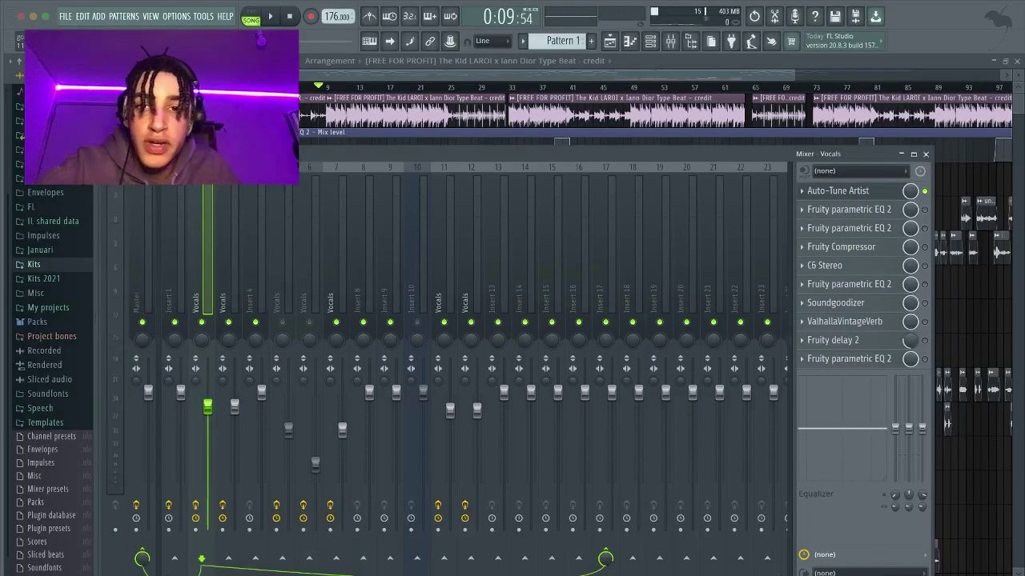
pyautogui.click(838, 191)
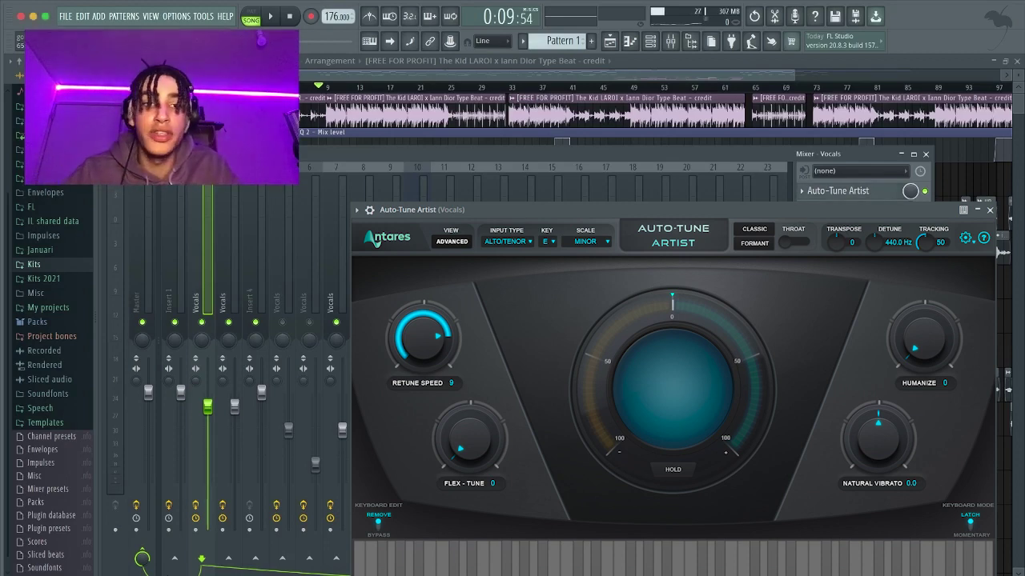
pyautogui.press('Escape')
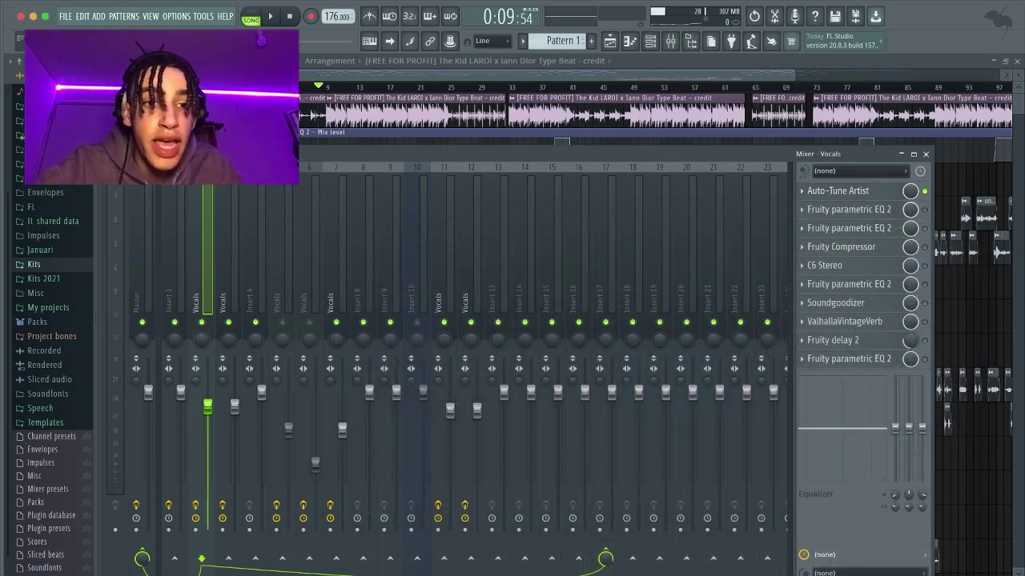
# - Activate and open the first Fruity parametric EQ 2 and boost band 2 fully as a narrow peak to find resonance
pyautogui.click(850, 210)
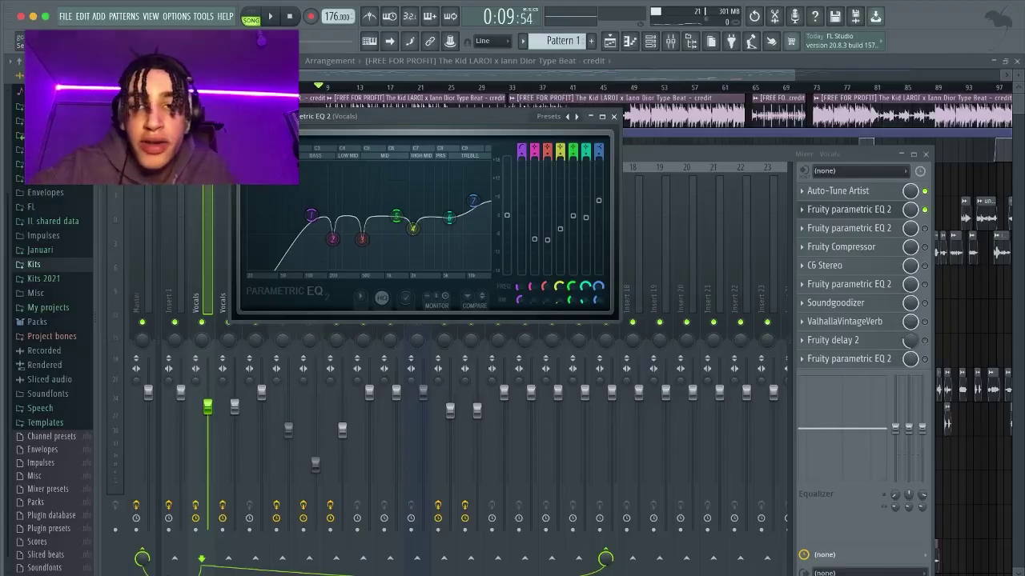
pyautogui.moveTo(521, 149)
pyautogui.mouseDown()
pyautogui.moveTo(521, 127)
pyautogui.moveTo(521, 149)
pyautogui.mouseUp()
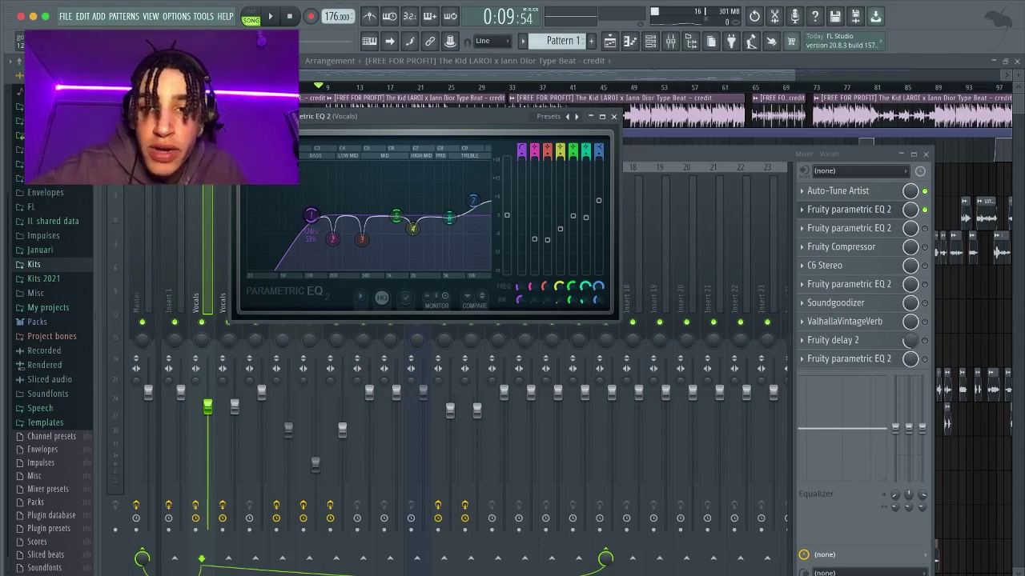
pyautogui.moveTo(333, 239); pyautogui.dragTo(333, 163)
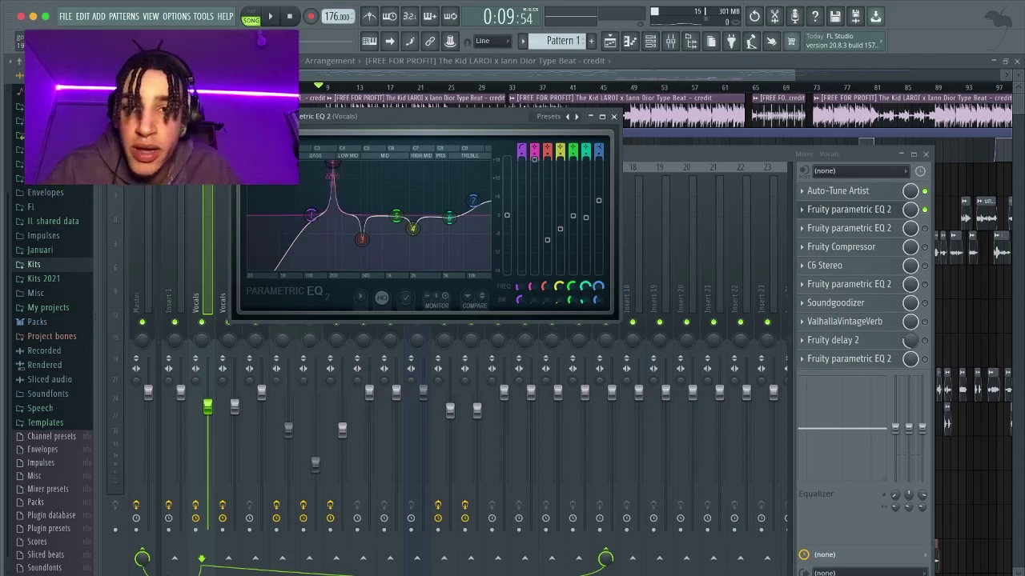
pyautogui.scroll(5, 333, 163)
pyautogui.scroll(-5, 333, 164)
pyautogui.scroll(5, 332, 163)
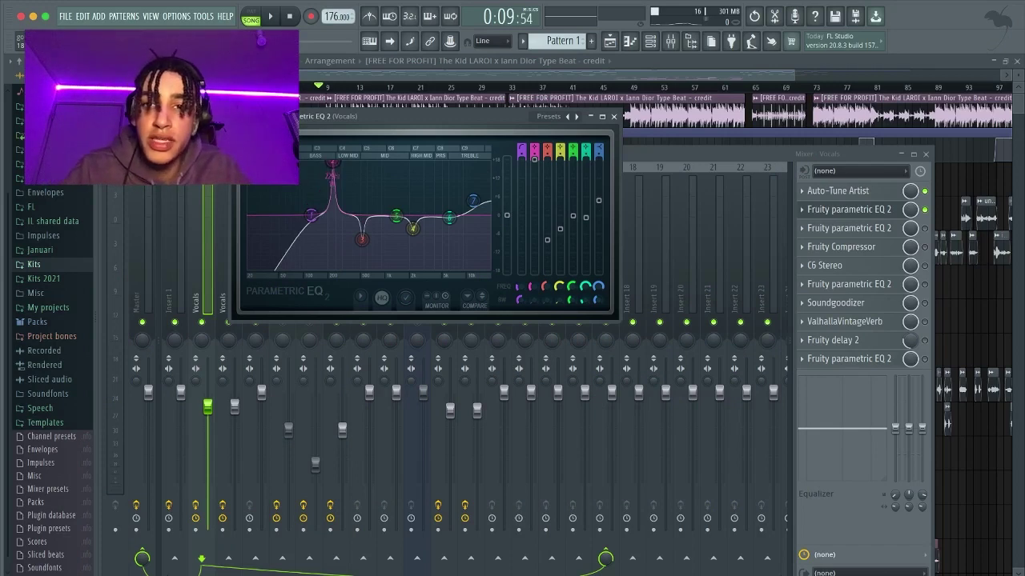
# - Mute the beat on Insert 1, audition the boosted band 2 during playback, and pull the band down to a narrow cut
pyautogui.press('space')
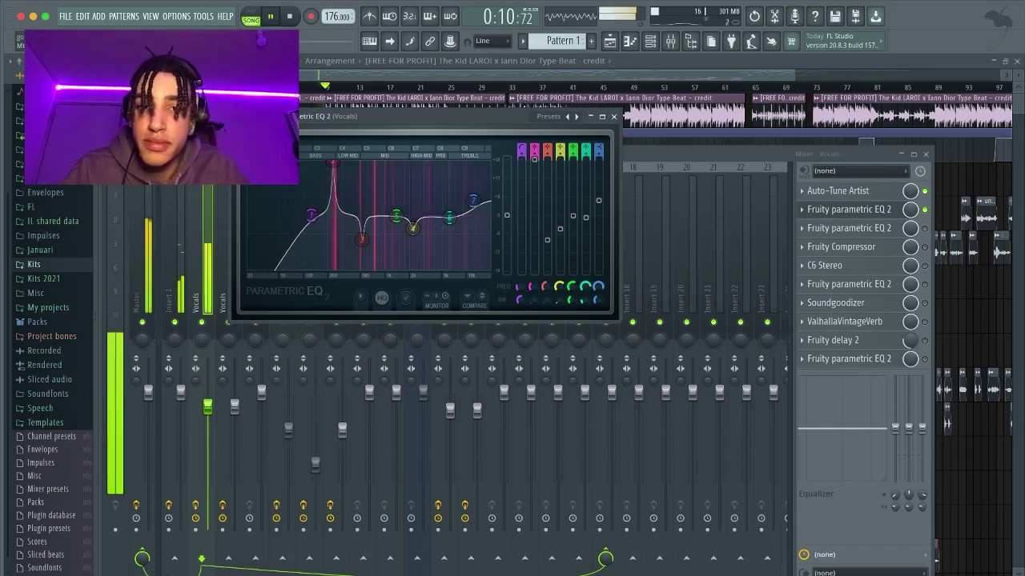
pyautogui.click(175, 322)
pyautogui.click(848, 209)
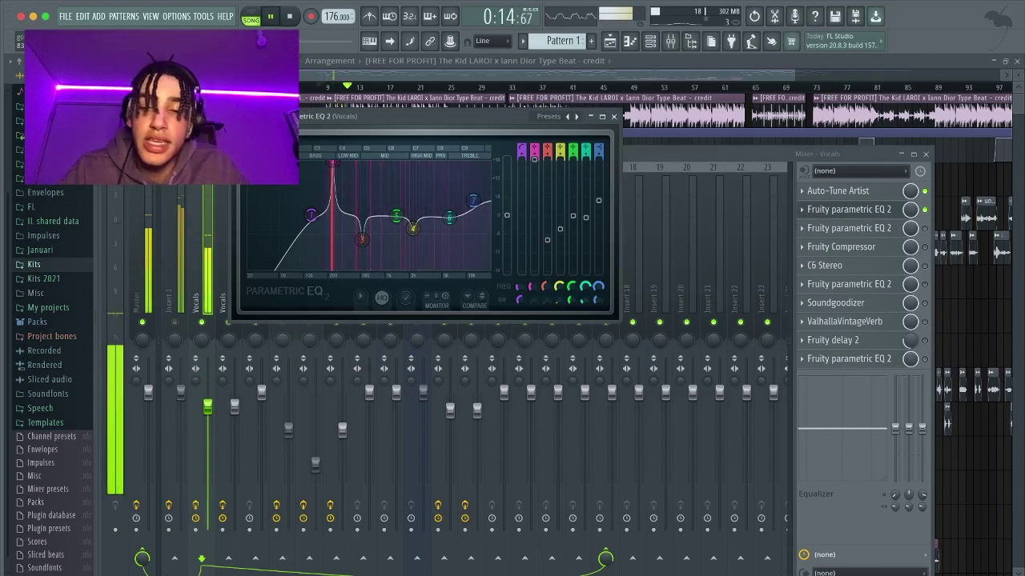
pyautogui.press('space')
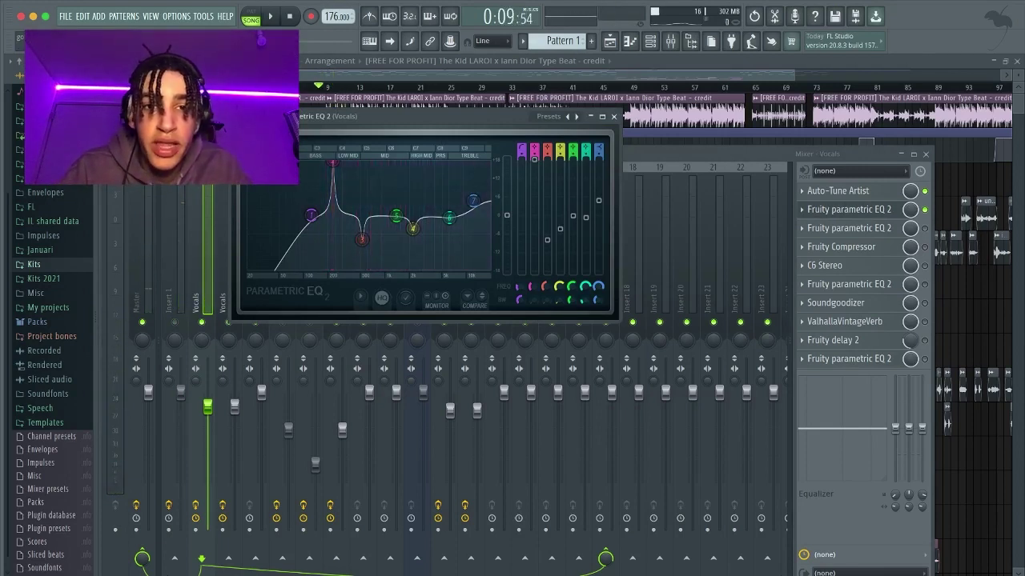
pyautogui.moveTo(333, 162); pyautogui.dragTo(333, 242)
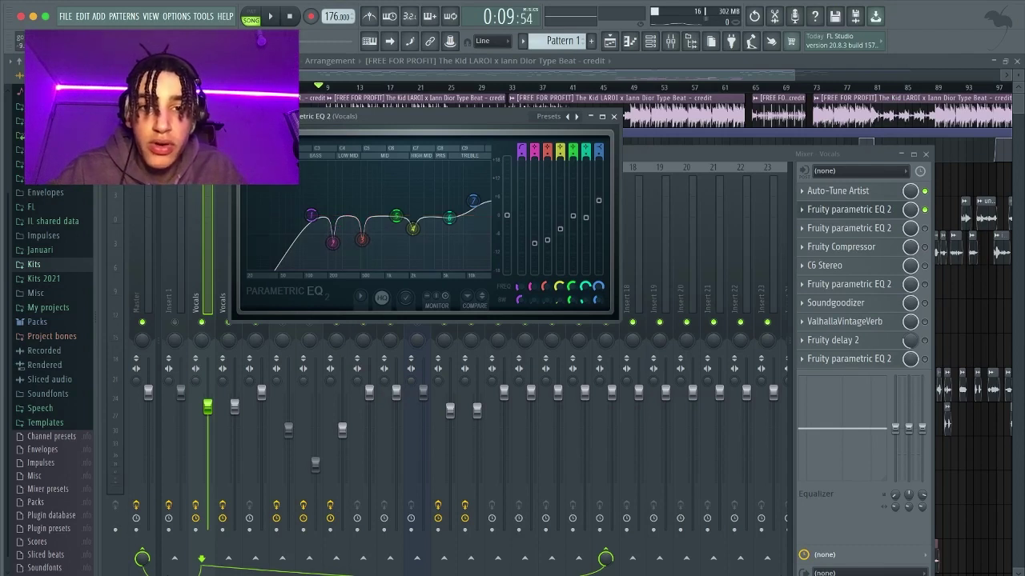
# - Boost band 3 of the first EQ fully, audition it during playback, and lower it to a narrow cut
pyautogui.moveTo(362, 239); pyautogui.dragTo(361, 162)
pyautogui.press('space')
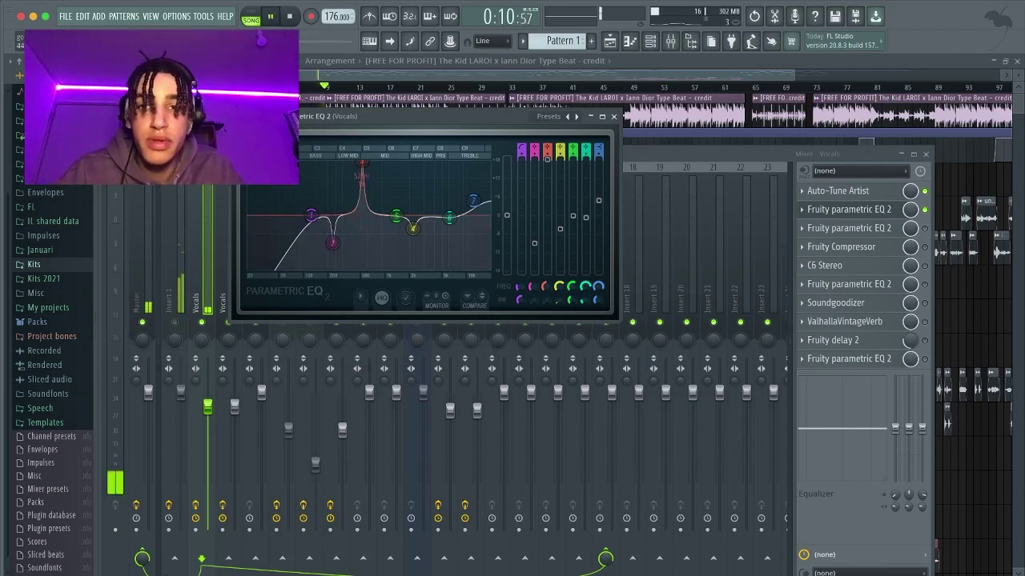
pyautogui.press('space')
pyautogui.press('space')
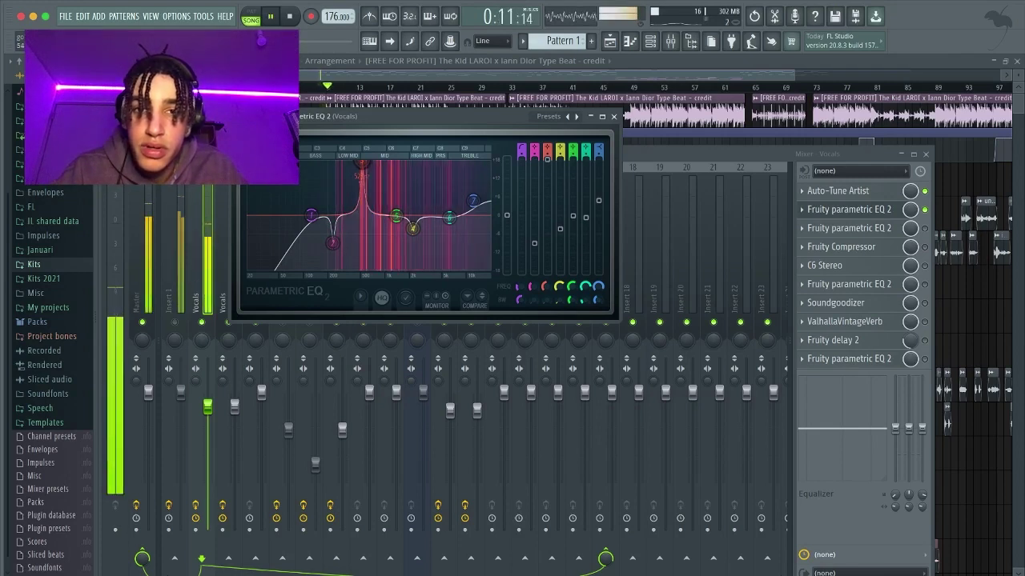
pyautogui.moveTo(362, 162); pyautogui.dragTo(361, 240)
pyautogui.press('space')
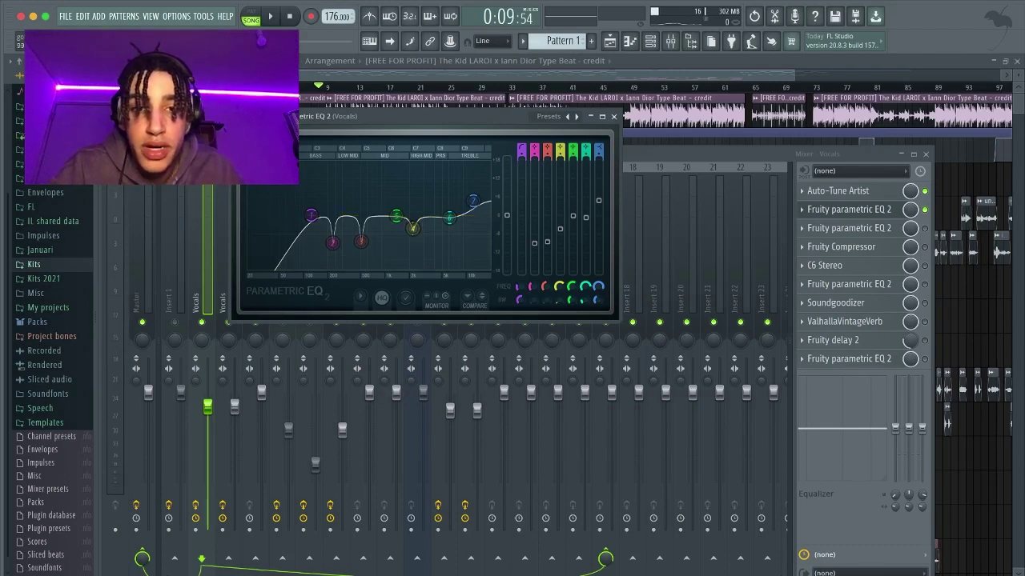
# - Boost band 4 of the first EQ fully, audition it during playback, and lower it to a moderate cut
pyautogui.moveTo(412, 228); pyautogui.dragTo(412, 161)
pyautogui.press('space')
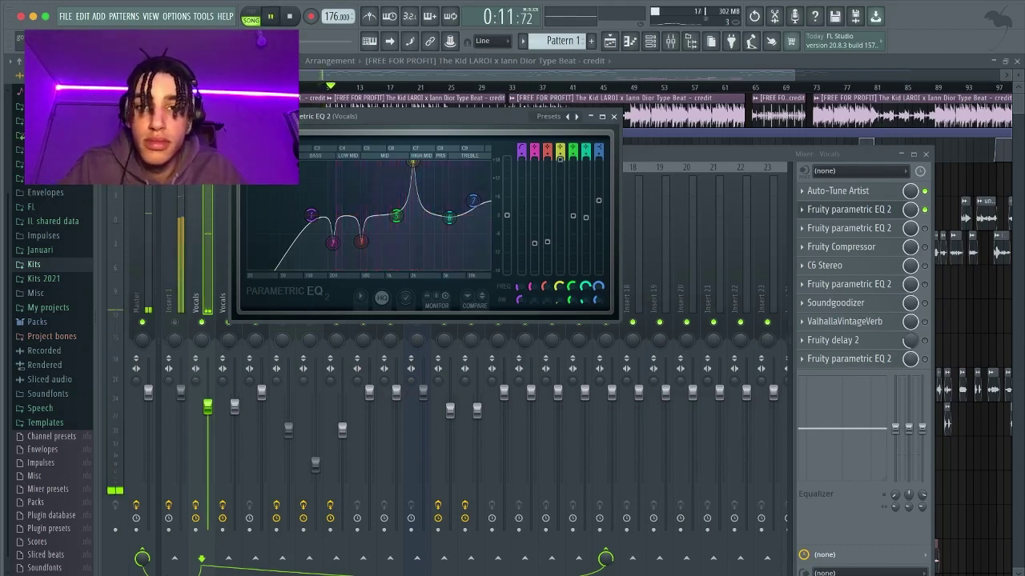
pyautogui.press('space')
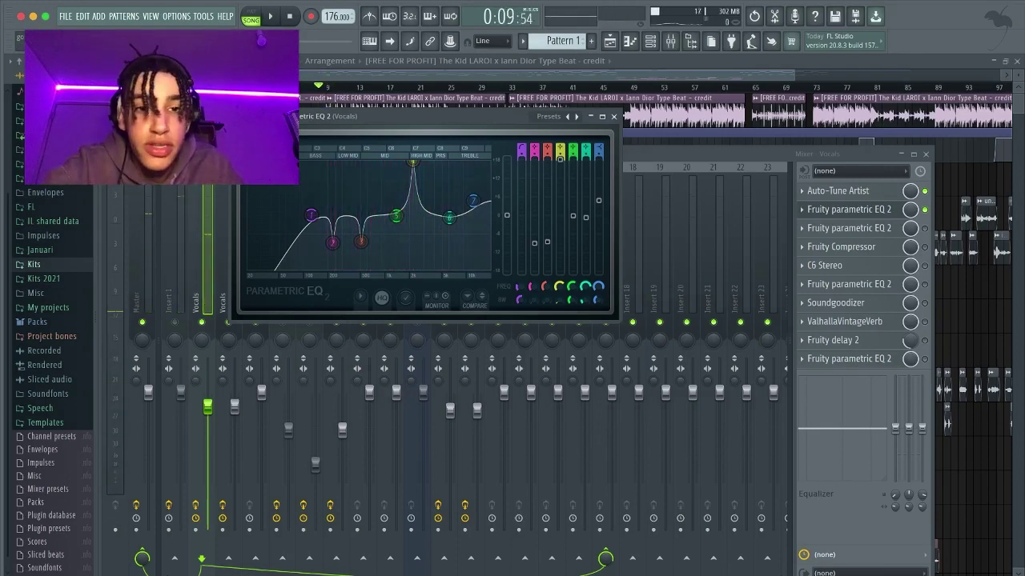
pyautogui.moveTo(412, 162); pyautogui.dragTo(412, 232)
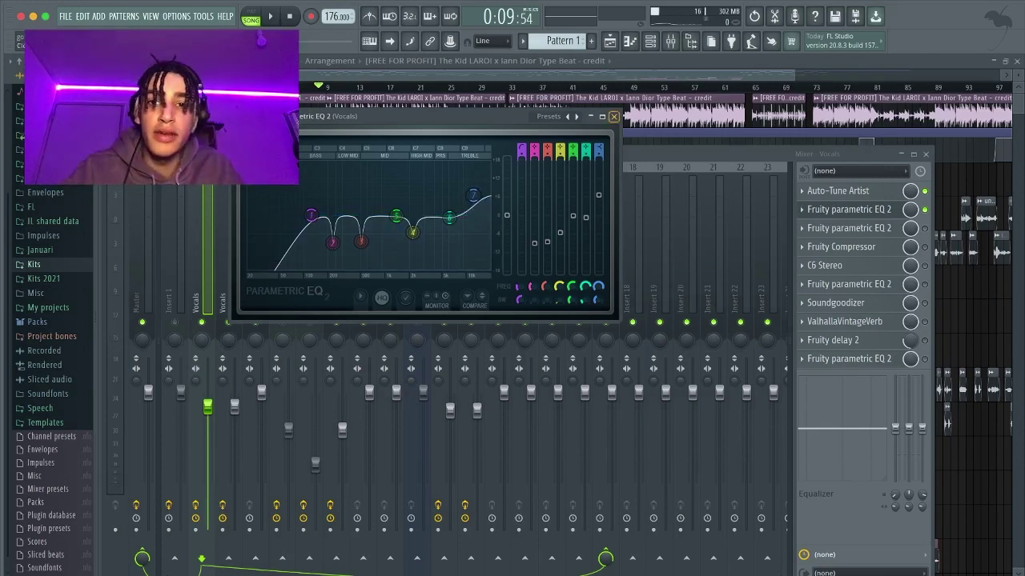
# - Close the first EQ and play the vocals back to check its effect
pyautogui.click(614, 117)
pyautogui.press('space')
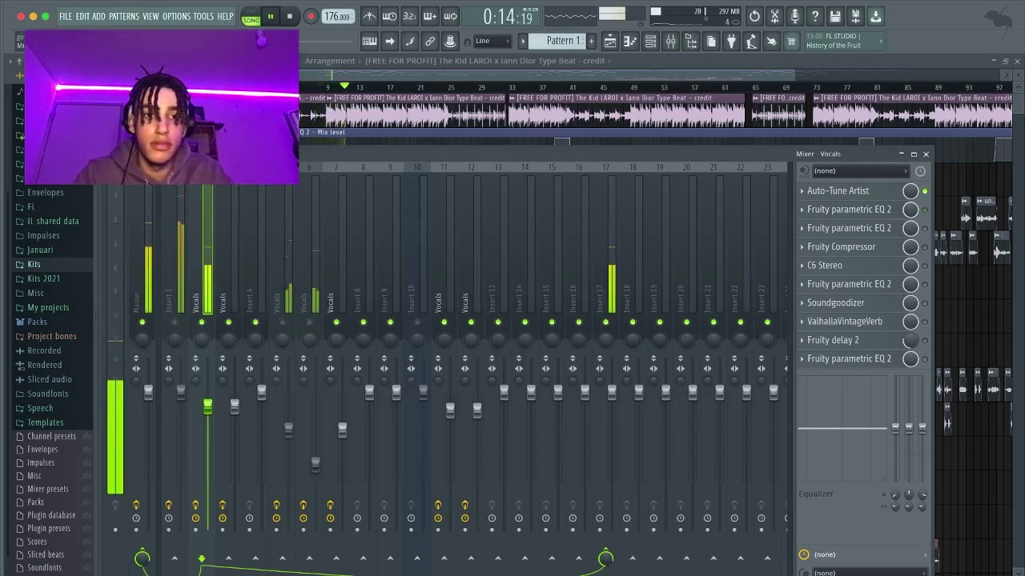
pyautogui.press('space')
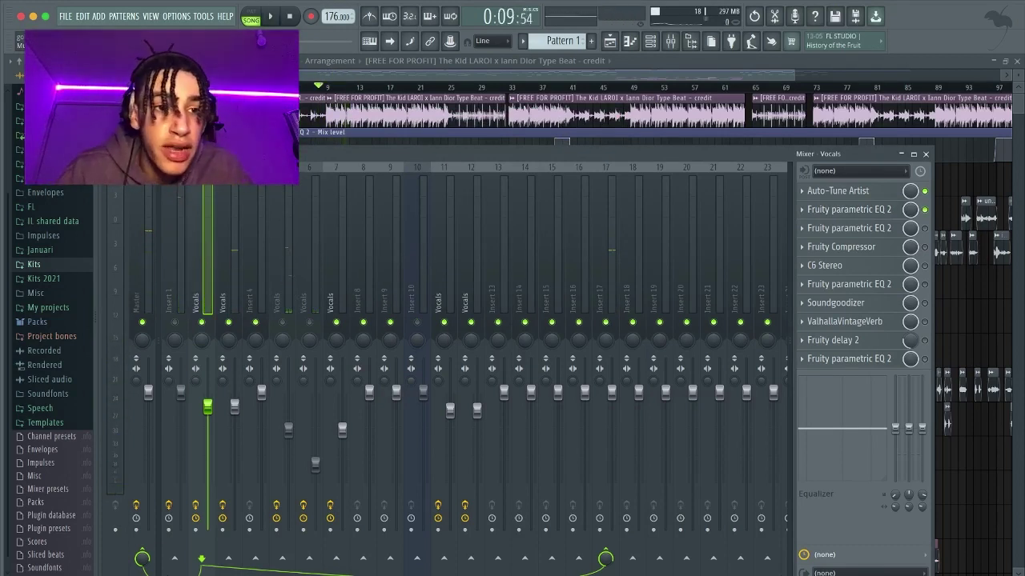
# - Enable the second Fruity parametric EQ 2, audition its band 3 with a full boost, and lower that band to a narrow cut
pyautogui.click(924, 229)
pyautogui.click(849, 228)
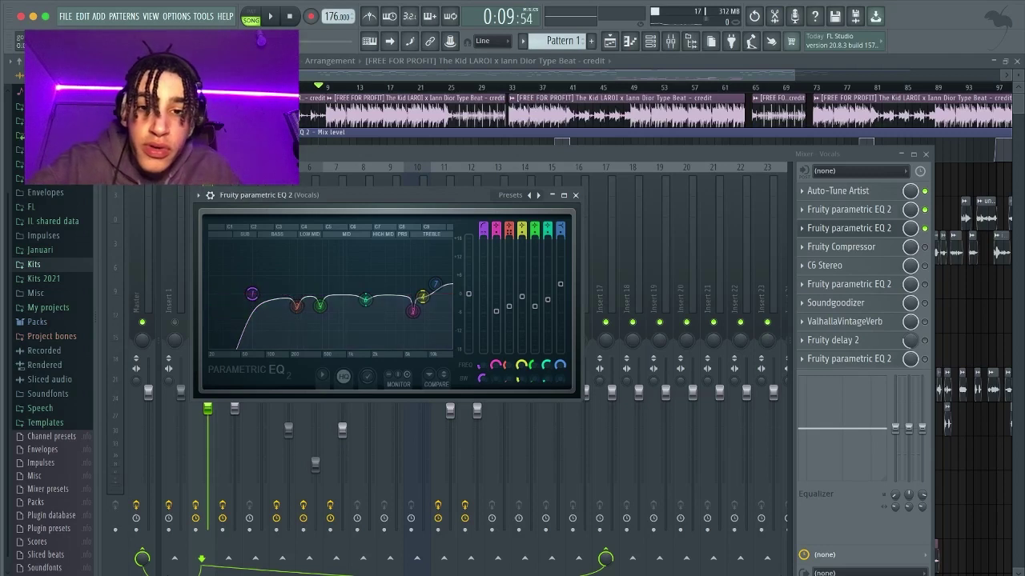
pyautogui.moveTo(296, 305); pyautogui.dragTo(297, 242)
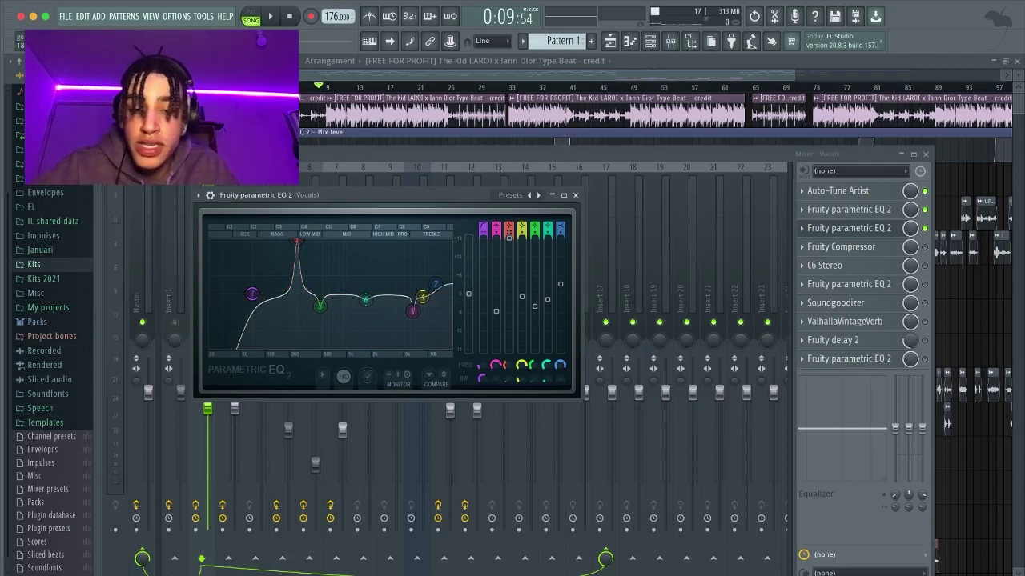
pyautogui.press('space')
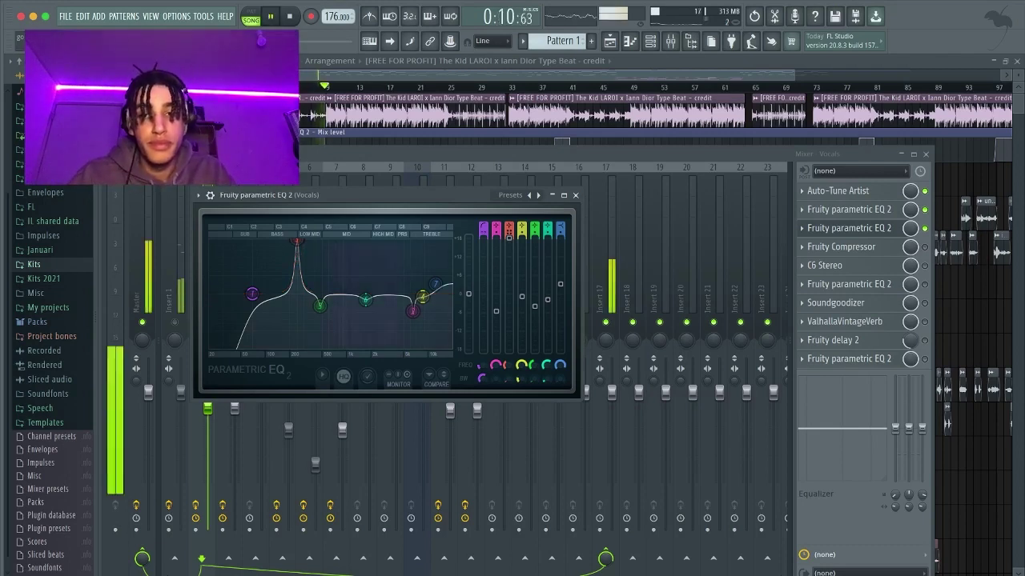
pyautogui.press('space')
pyautogui.moveTo(297, 242); pyautogui.dragTo(296, 311)
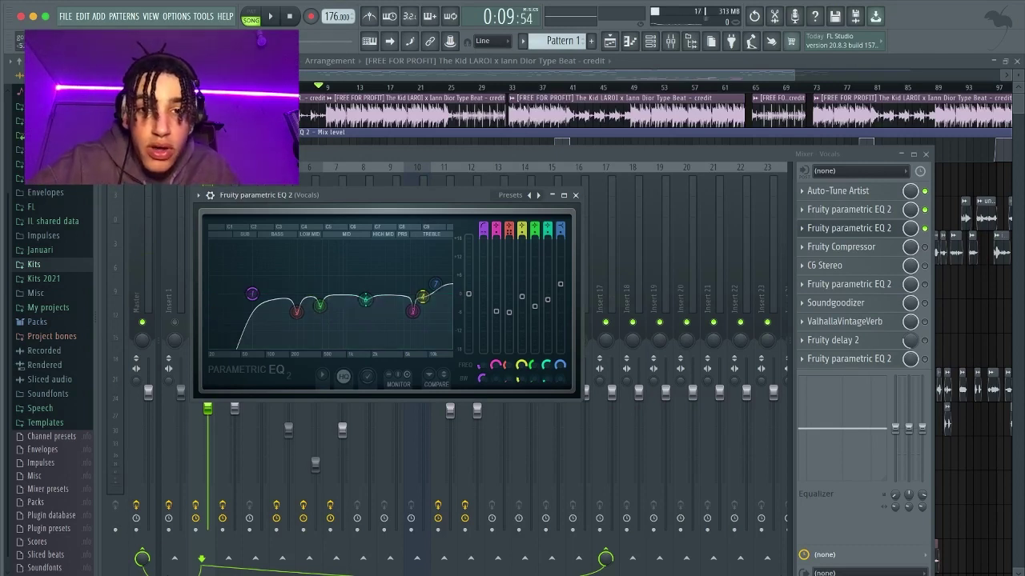
# - Boost band 6 of the second EQ fully, audition it during playback, and lower it to a cut
pyautogui.moveTo(365, 300); pyautogui.dragTo(365, 241)
pyautogui.press('space')
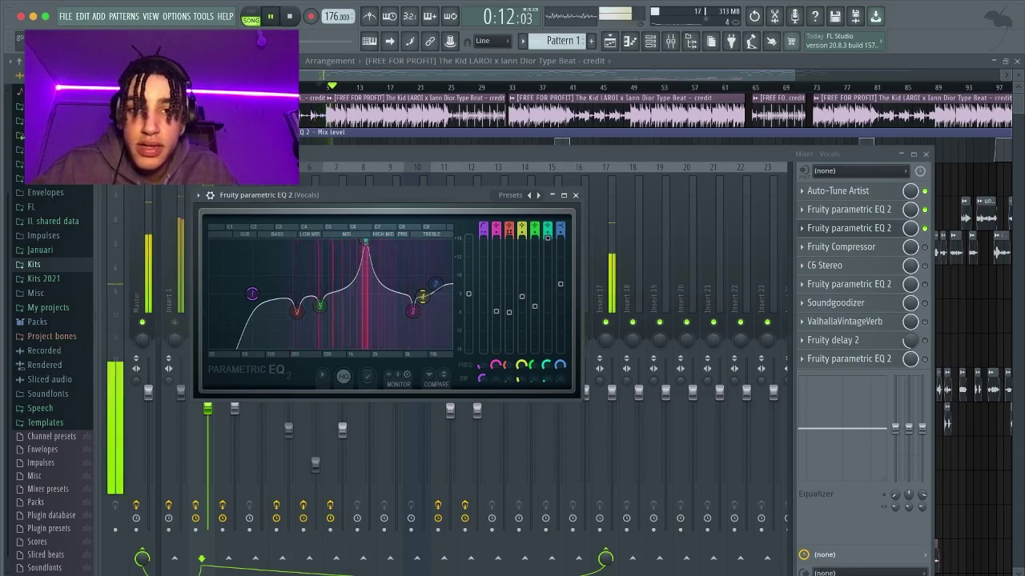
pyautogui.press('space')
pyautogui.moveTo(365, 241); pyautogui.dragTo(365, 307)
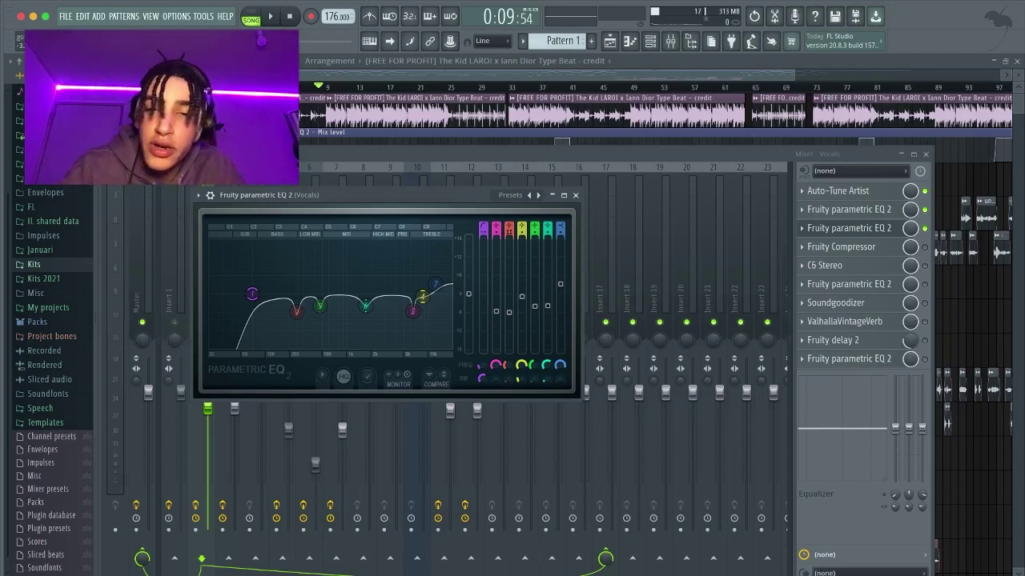
# - Boost the narrow treble band 2 of the second EQ fully, audition it during playback, and lower it to a cut
pyautogui.moveTo(413, 312)
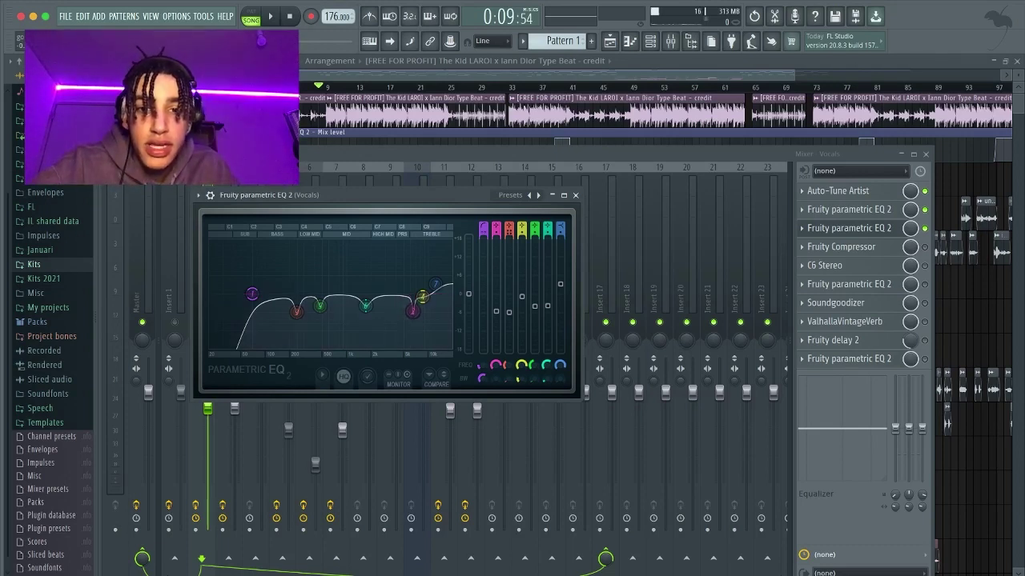
pyautogui.moveTo(413, 312); pyautogui.dragTo(413, 241)
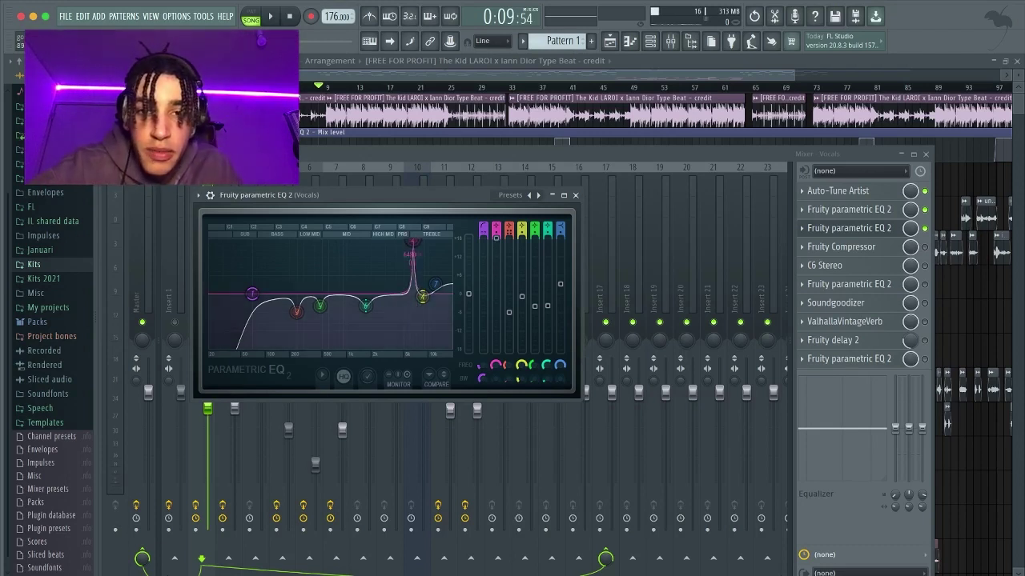
pyautogui.press('space')
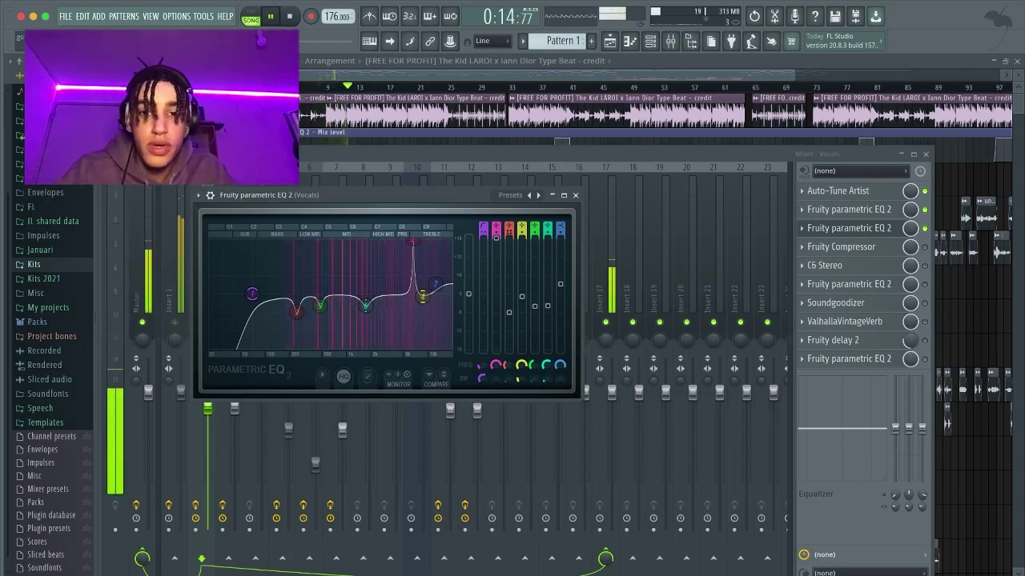
pyautogui.press('space')
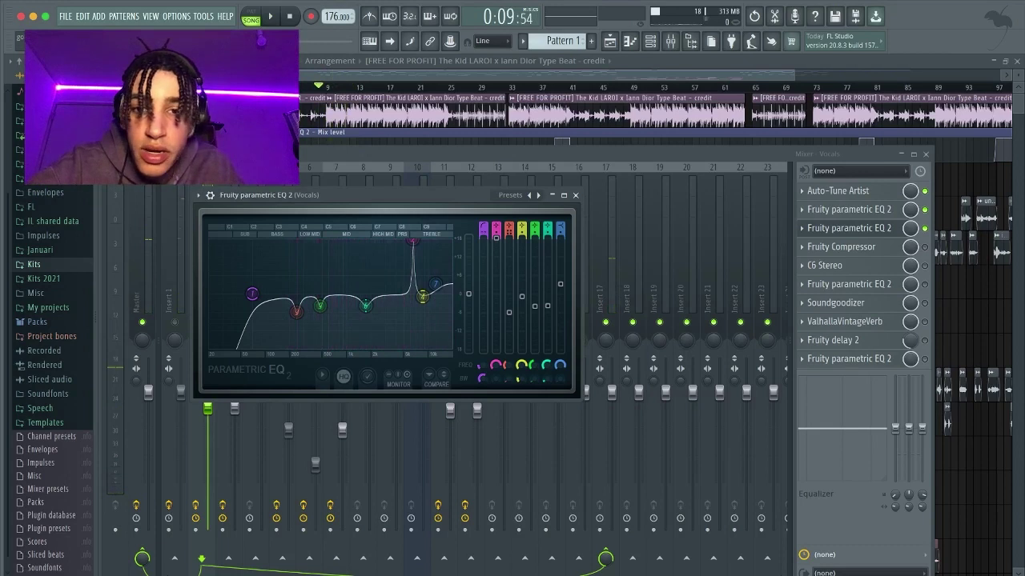
pyautogui.moveTo(412, 240); pyautogui.dragTo(413, 309)
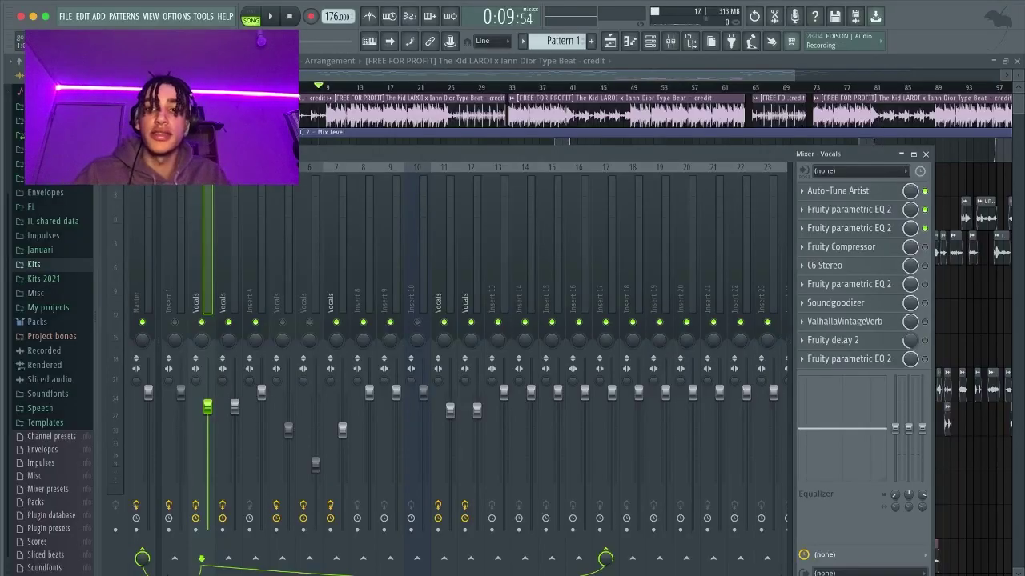
# - Play the vocals back through both EQs, and enable the Fruity Compressor to audition its effect
pyautogui.press('space')
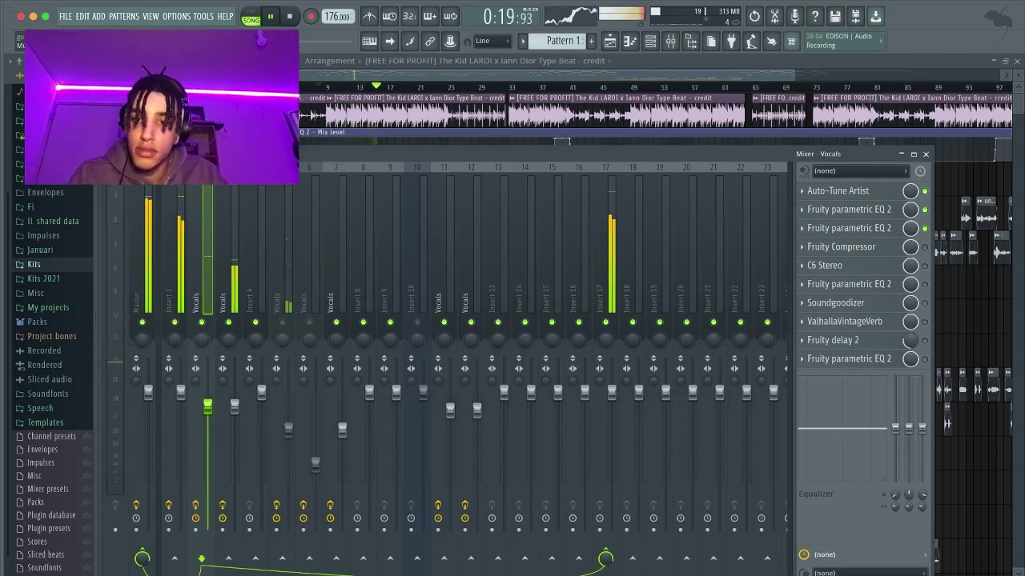
pyautogui.press('space')
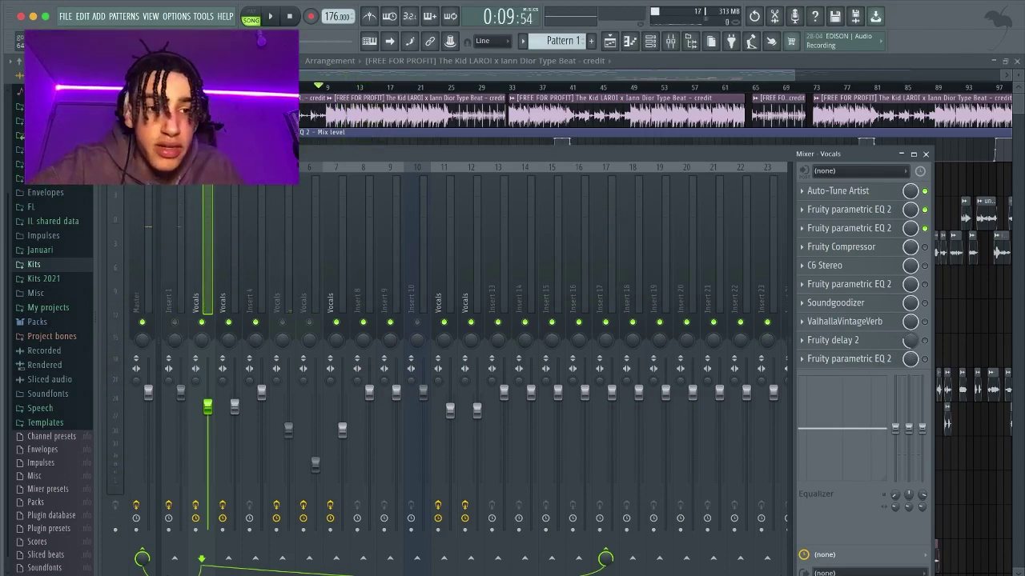
pyautogui.click(841, 247)
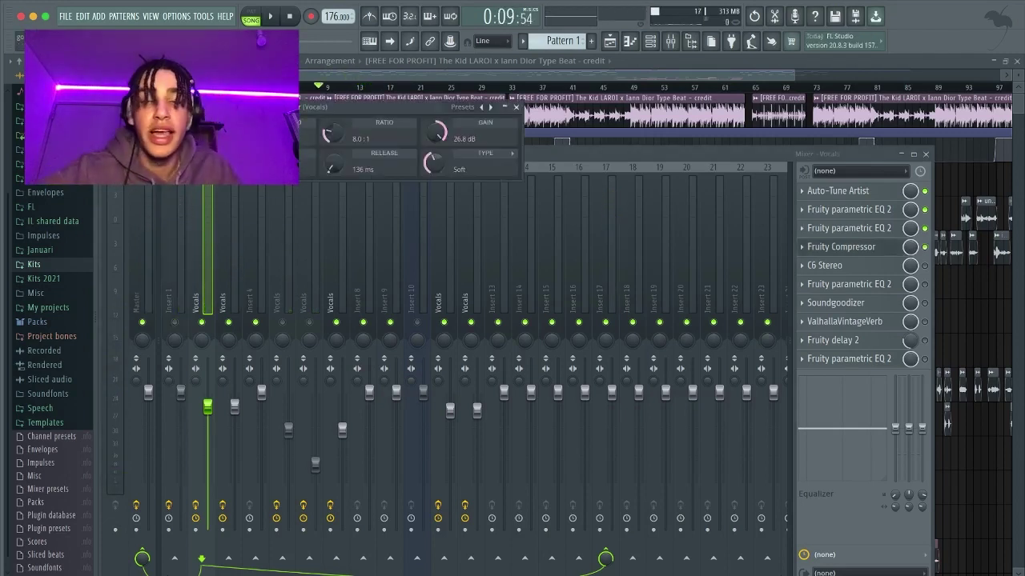
pyautogui.moveTo(384, 106); pyautogui.dragTo(433, 132)
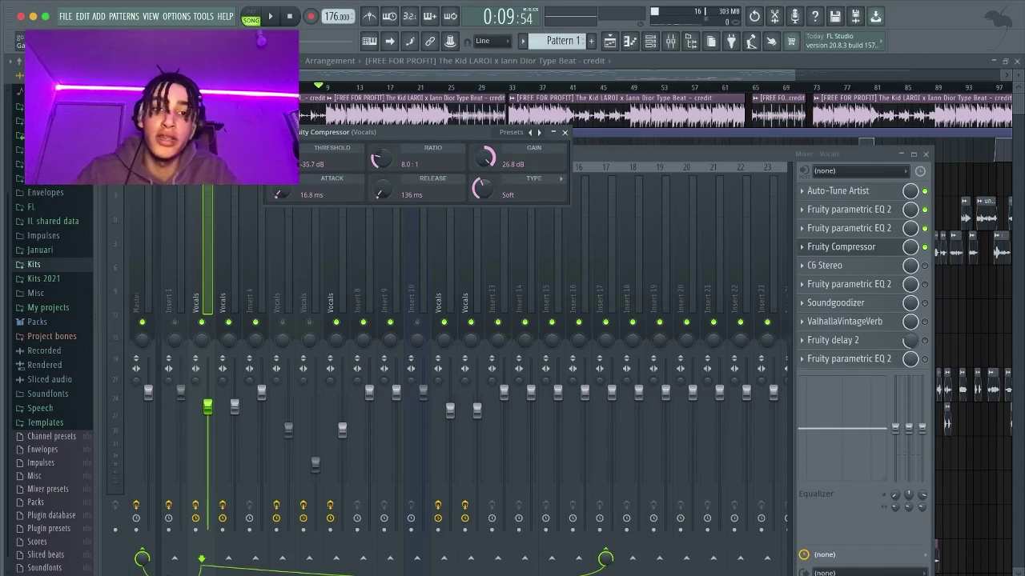
pyautogui.press('space')
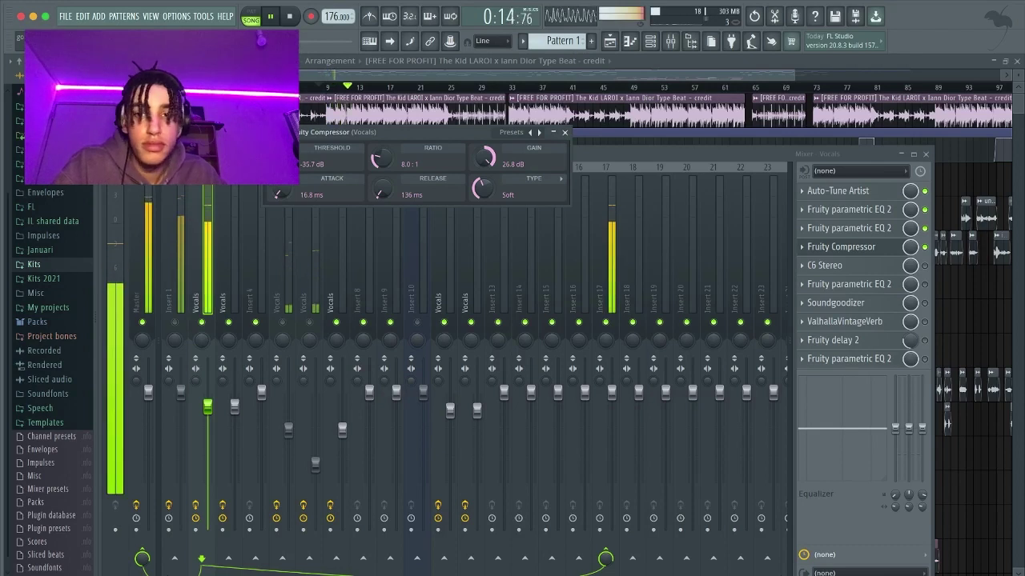
pyautogui.press('space')
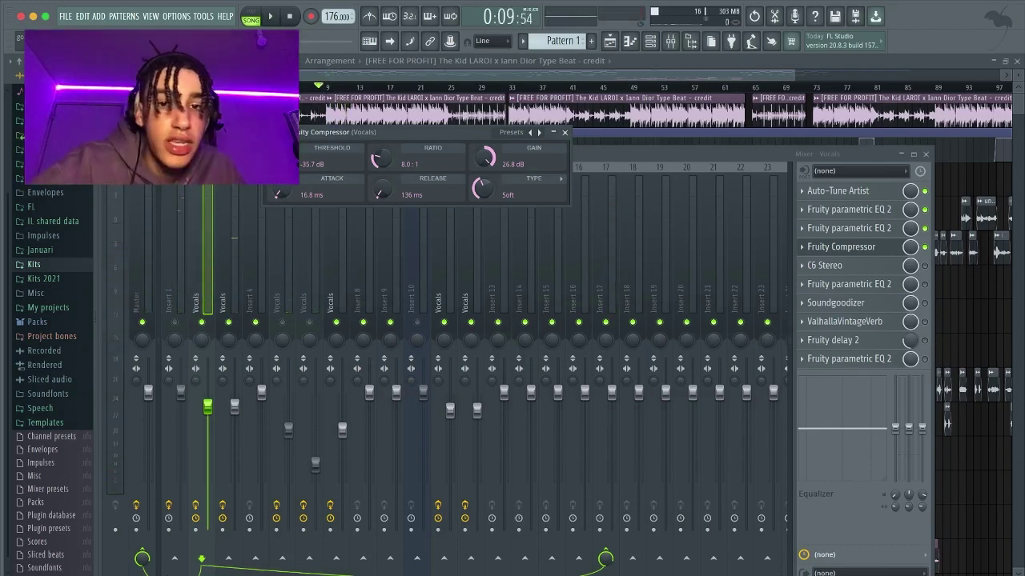
pyautogui.click(565, 132)
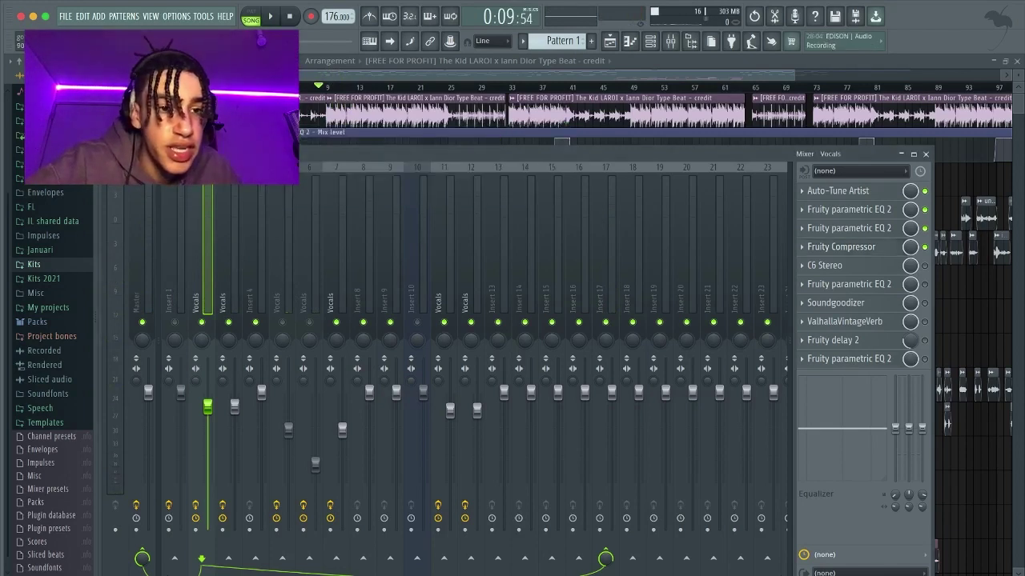
# - Enable the C6 Stereo multiband compressor on the Vocals track, comparing playback without and with it
pyautogui.click(836, 266)
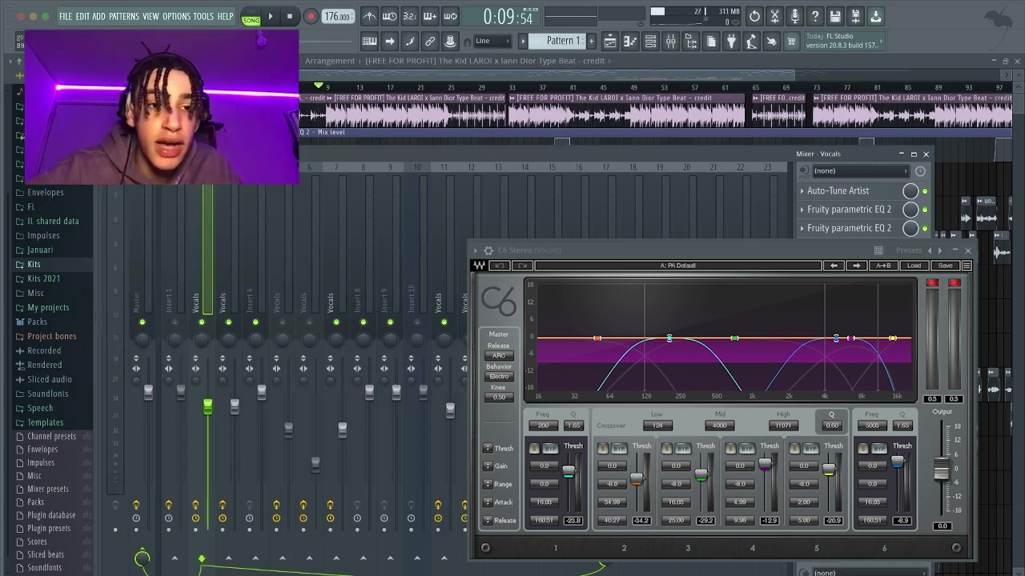
pyautogui.press('space')
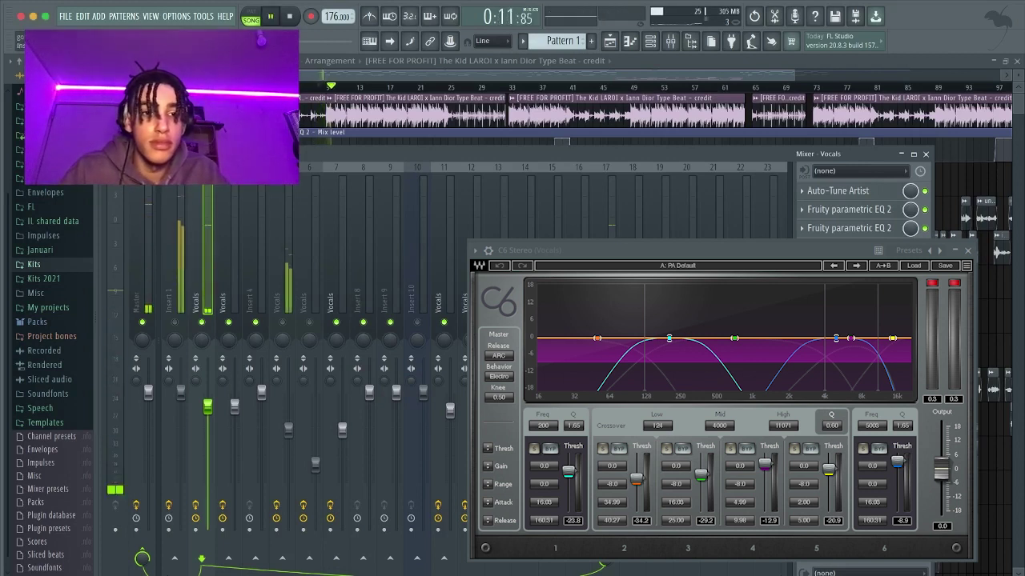
pyautogui.press('Escape')
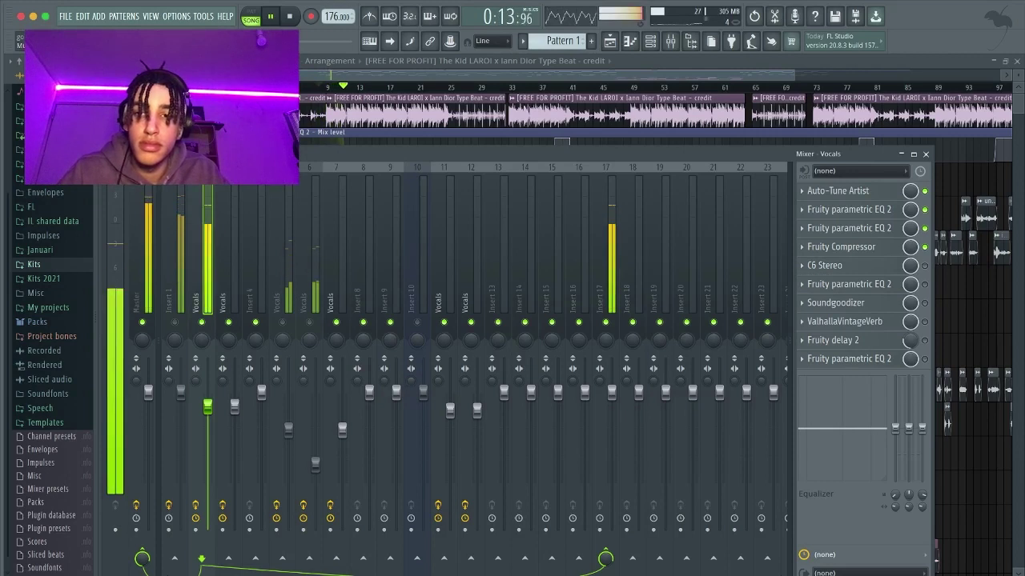
pyautogui.click(924, 265)
pyautogui.press('space')
pyautogui.press('space')
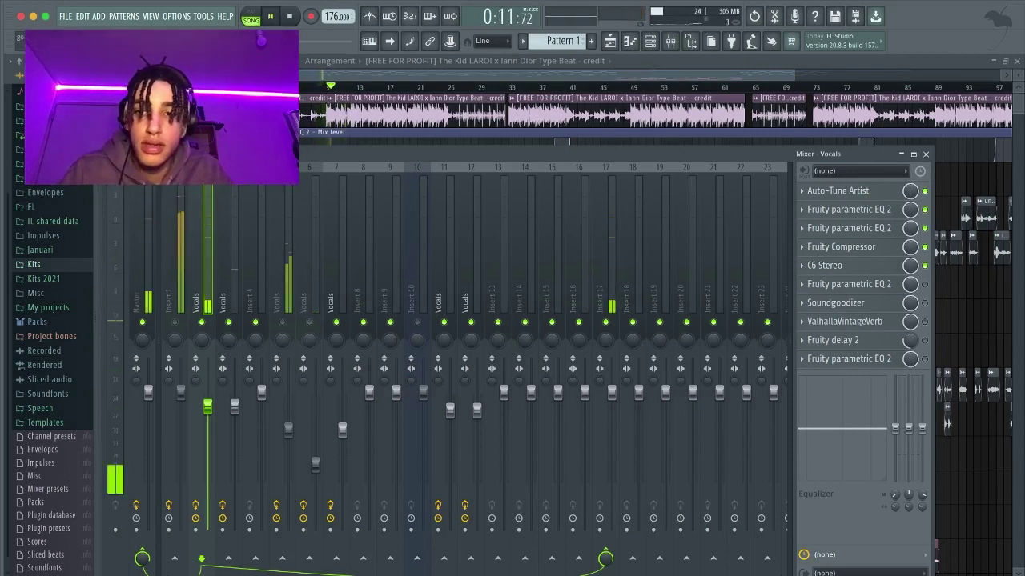
pyautogui.press('space')
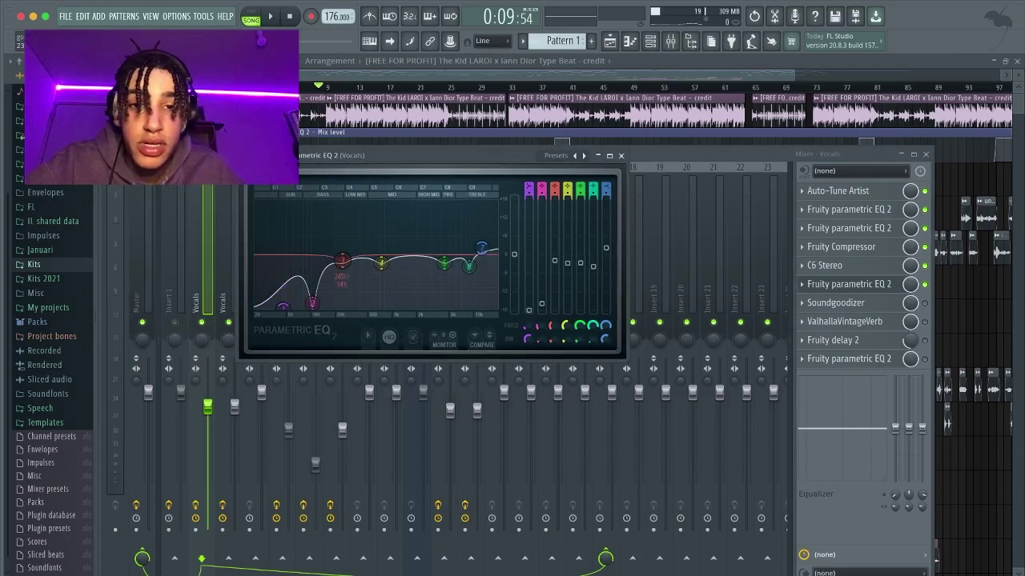
# - Enable the Fruity parametric EQ 2 following the C6 Stereo and audition its curve during vocal playback
pyautogui.moveTo(313, 303)
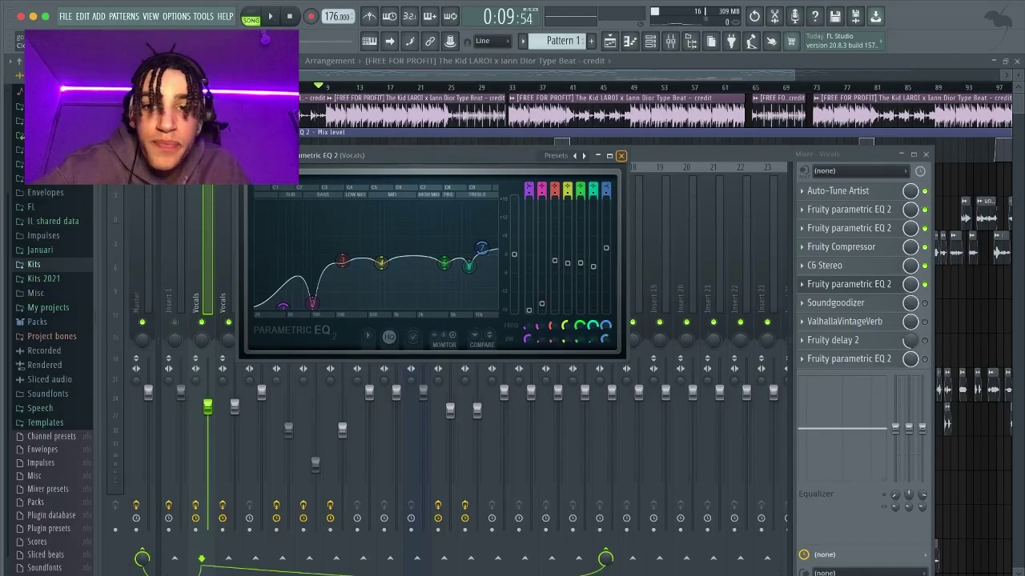
pyautogui.press('space')
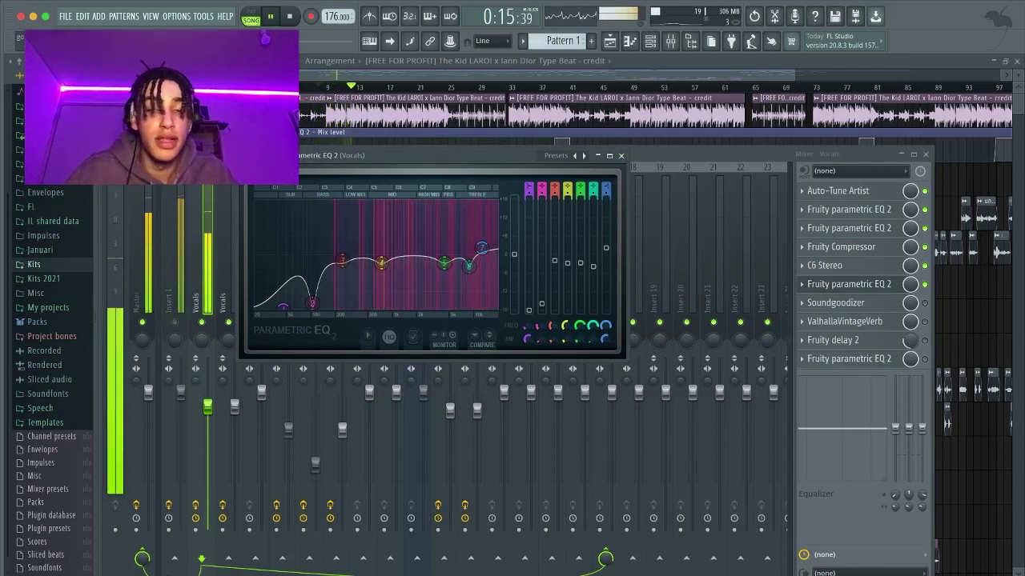
pyautogui.press('space')
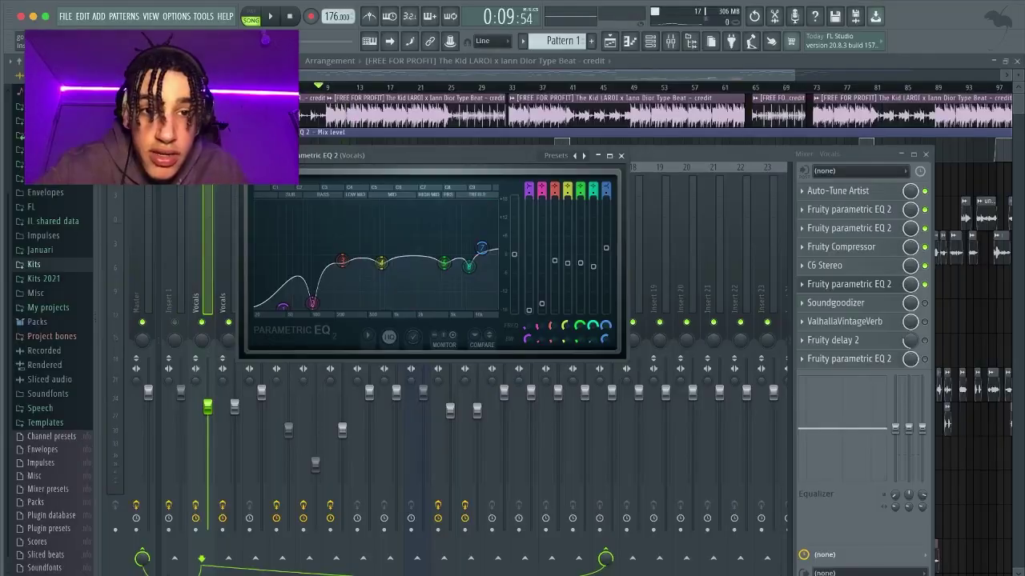
# - Enable the Soundgoodizer and play the vocals back together with the beat to hear its effect
pyautogui.press('Escape')
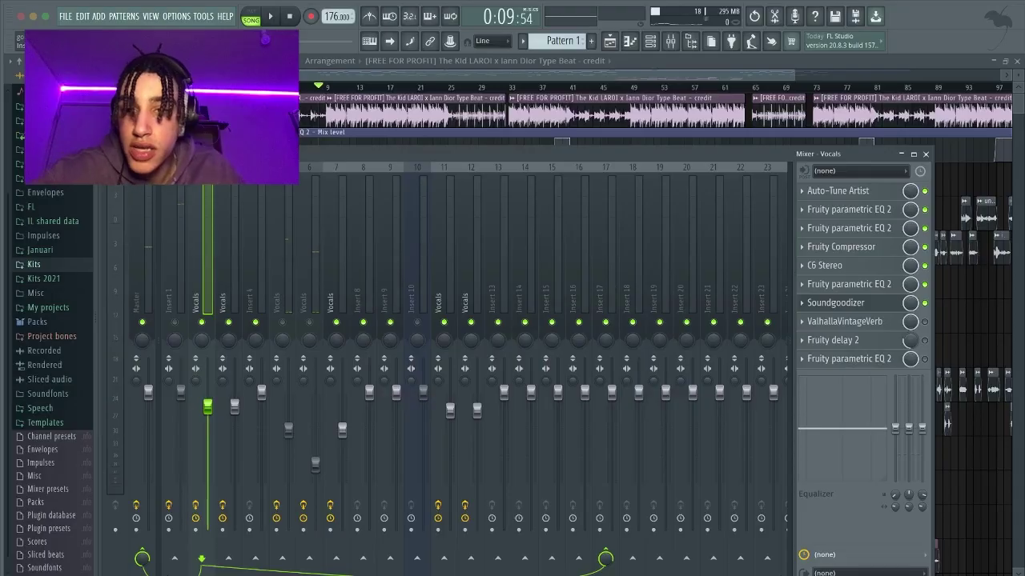
pyautogui.press('space')
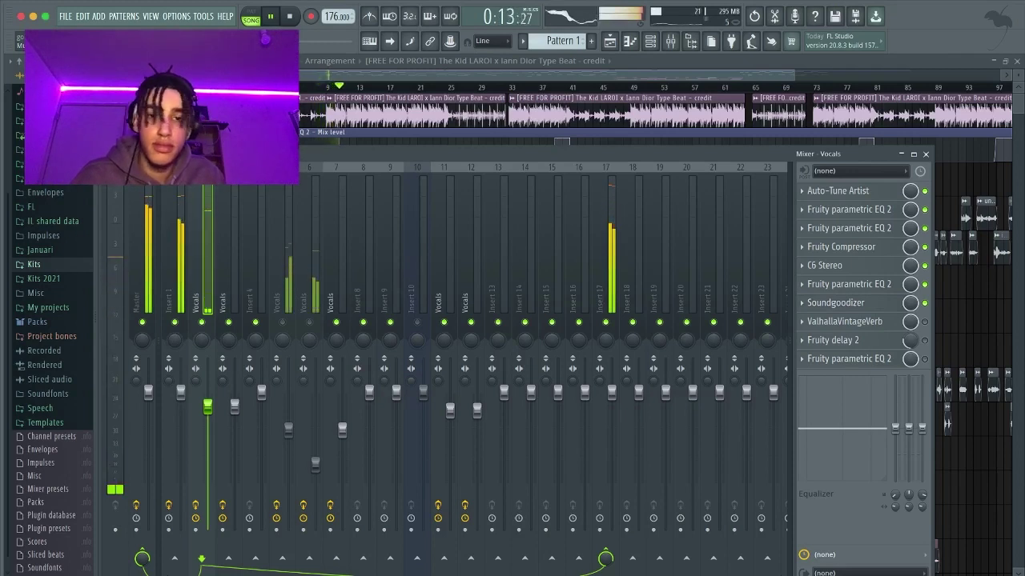
pyautogui.press('space')
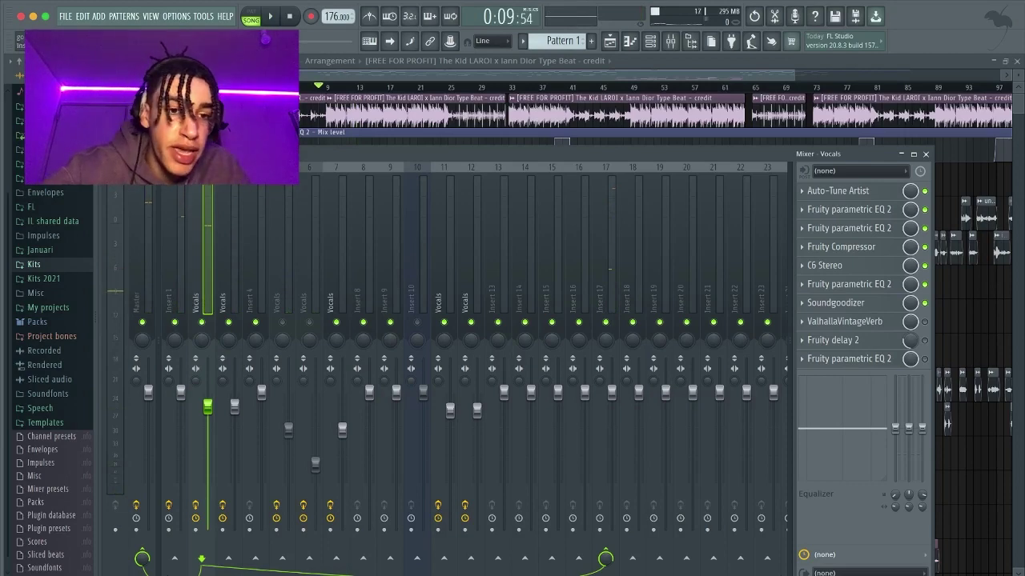
# - Enable the ValhallaVintageVerb reverb, review its settings and audition it on the vocals during playback
pyautogui.click(844, 322)
pyautogui.click(925, 322)
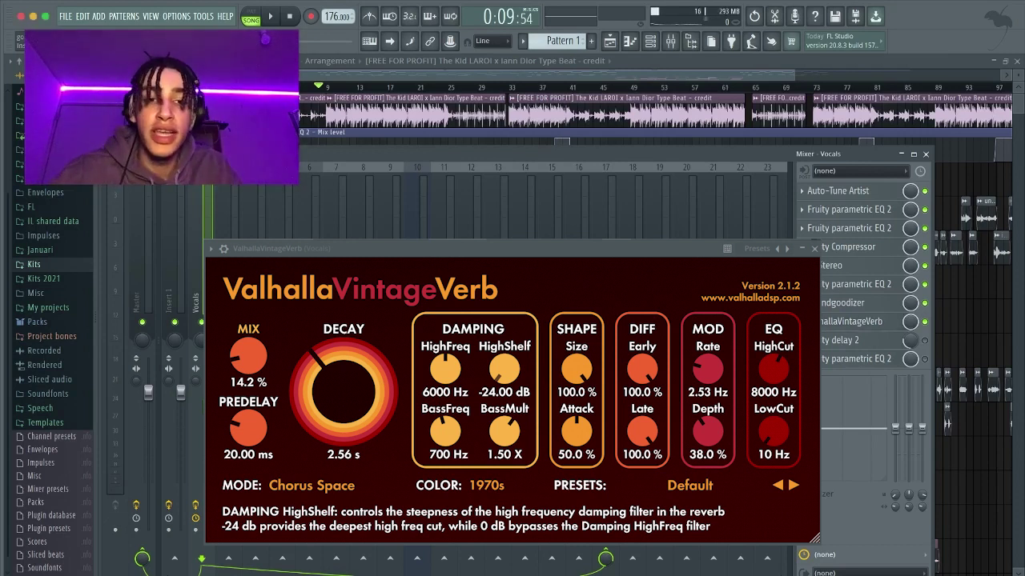
pyautogui.press('space')
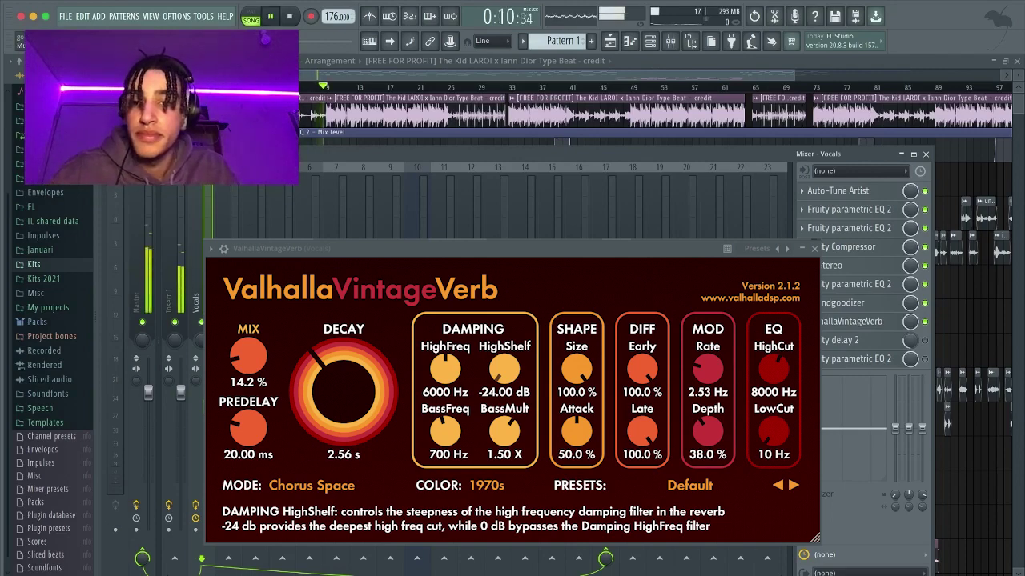
pyautogui.press('space')
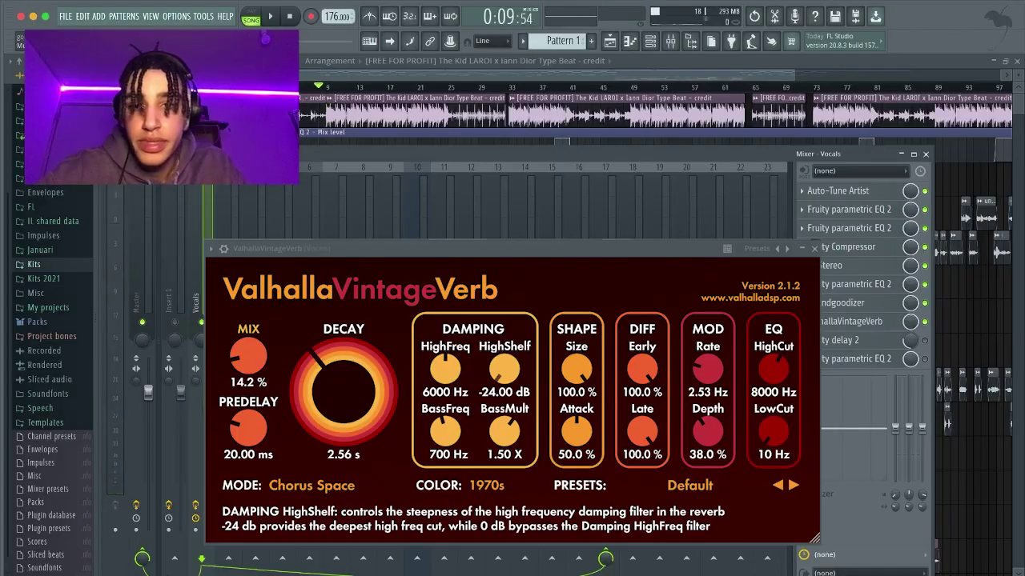
pyautogui.press('space')
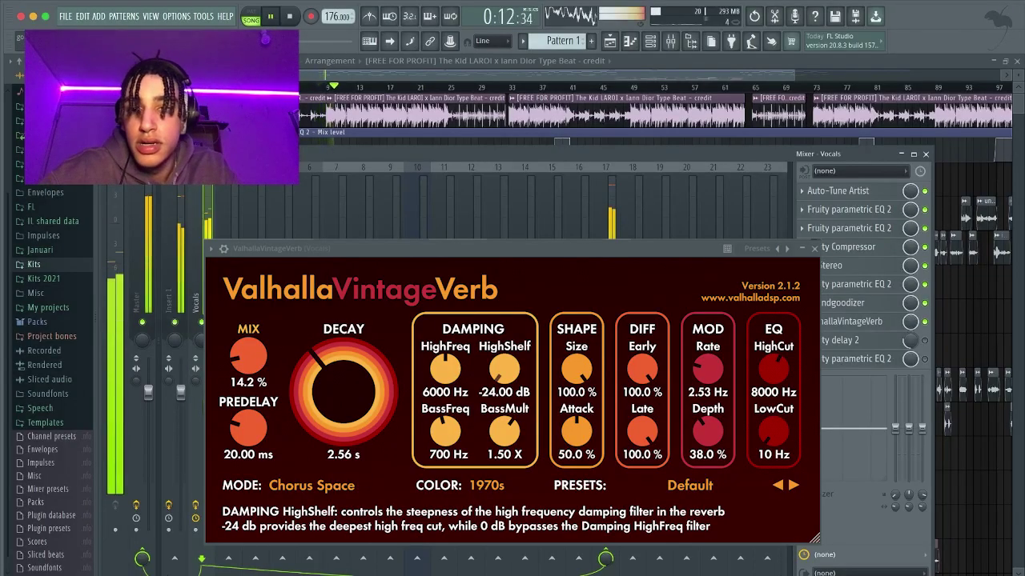
pyautogui.press('space')
pyautogui.press('Escape')
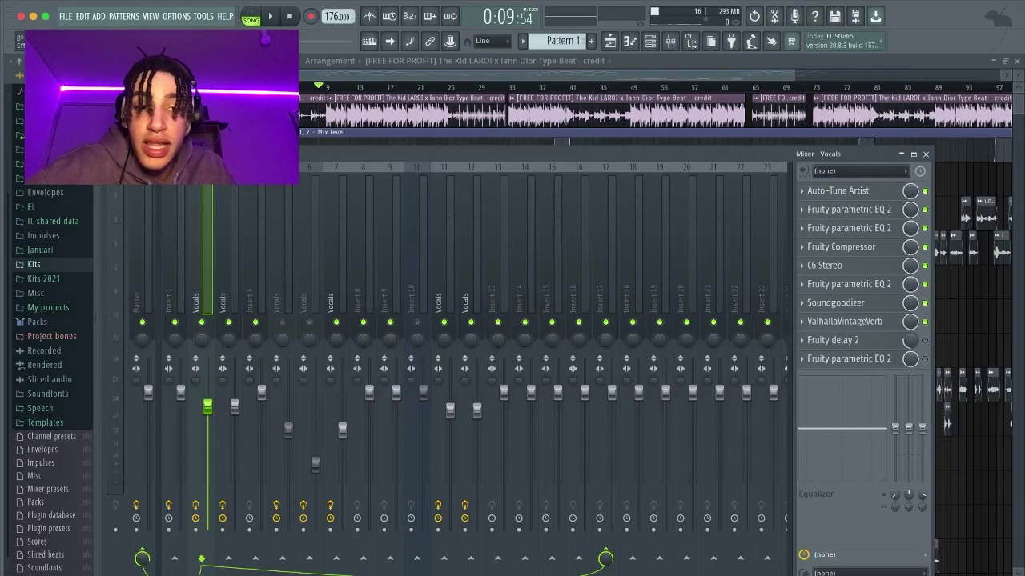
# - Enable Fruity delay 2 and the last Fruity parametric EQ 2, and audition the vocals through the full effect chain
pyautogui.click(924, 340)
pyautogui.click(833, 341)
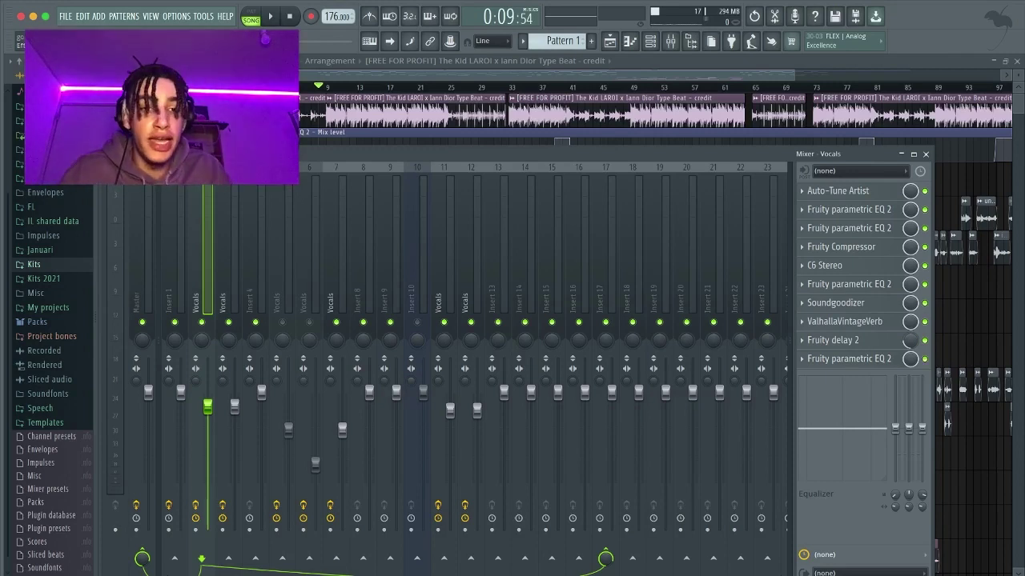
pyautogui.click(849, 359)
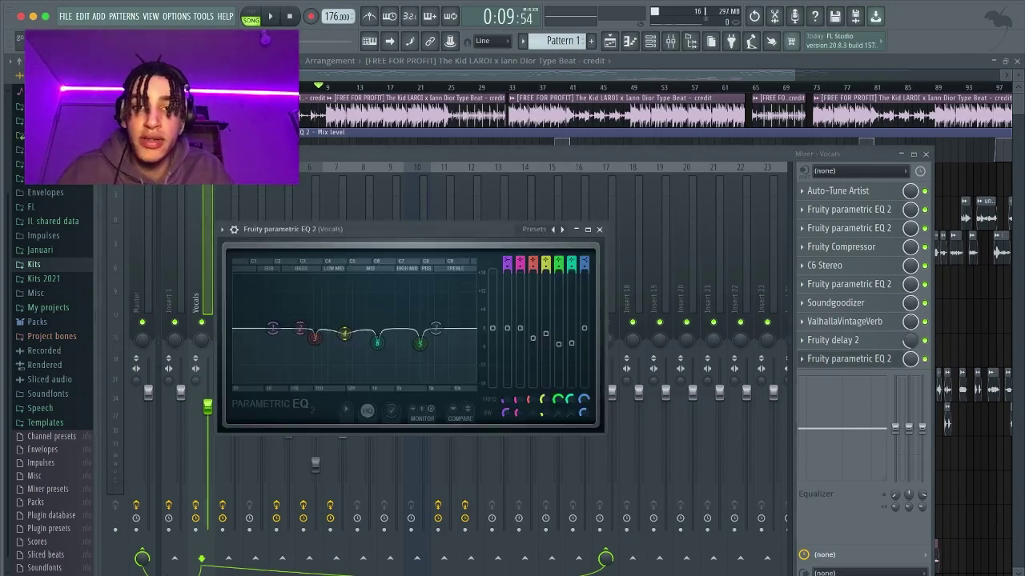
pyautogui.moveTo(384, 229); pyautogui.dragTo(450, 214)
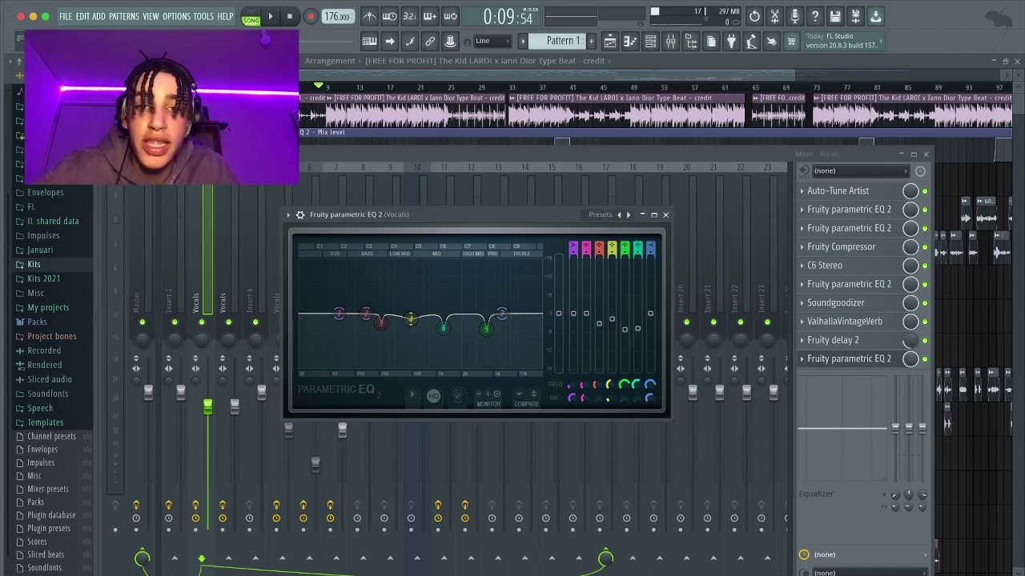
pyautogui.press('space')
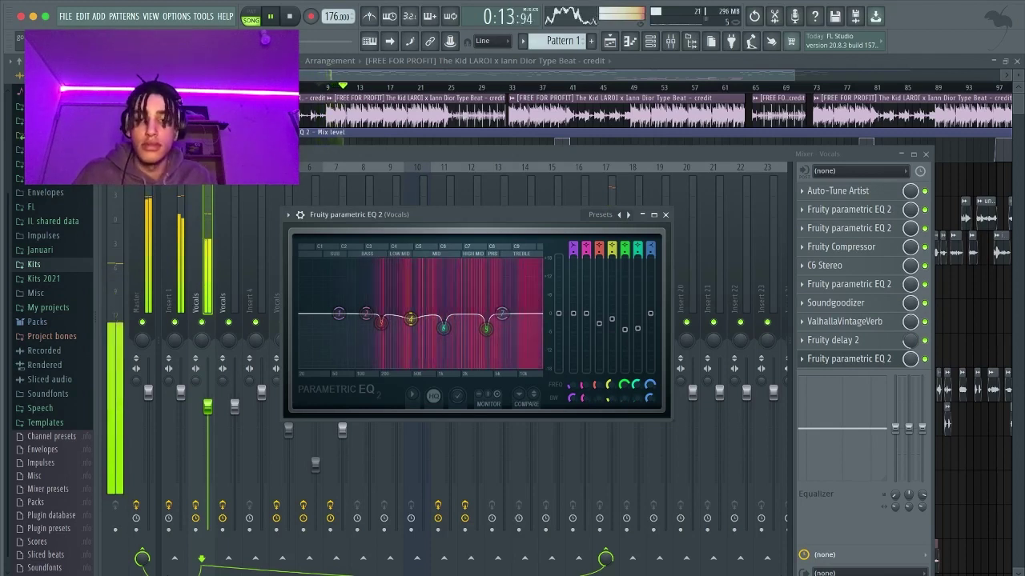
pyautogui.press('space')
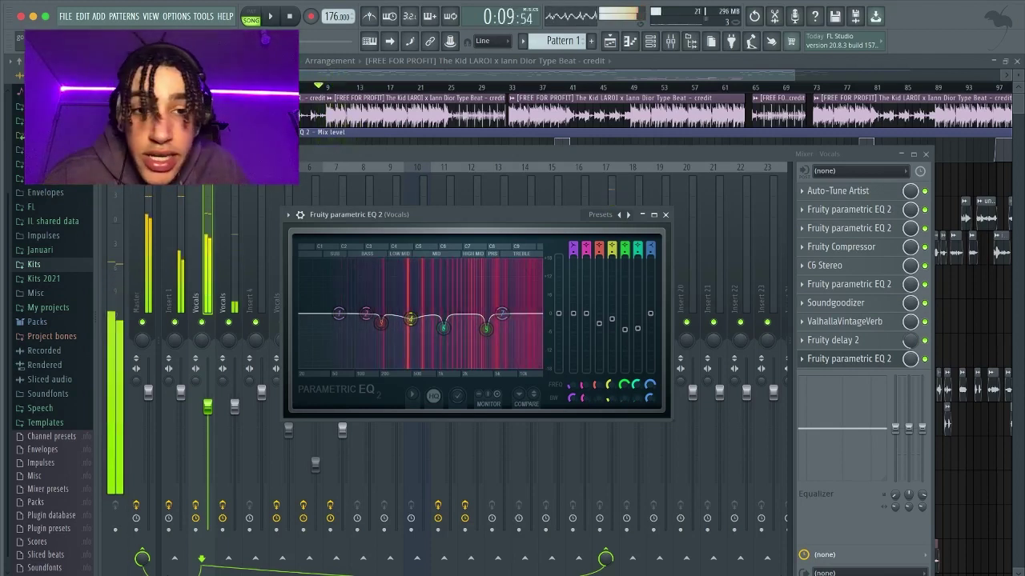
pyautogui.click(666, 214)
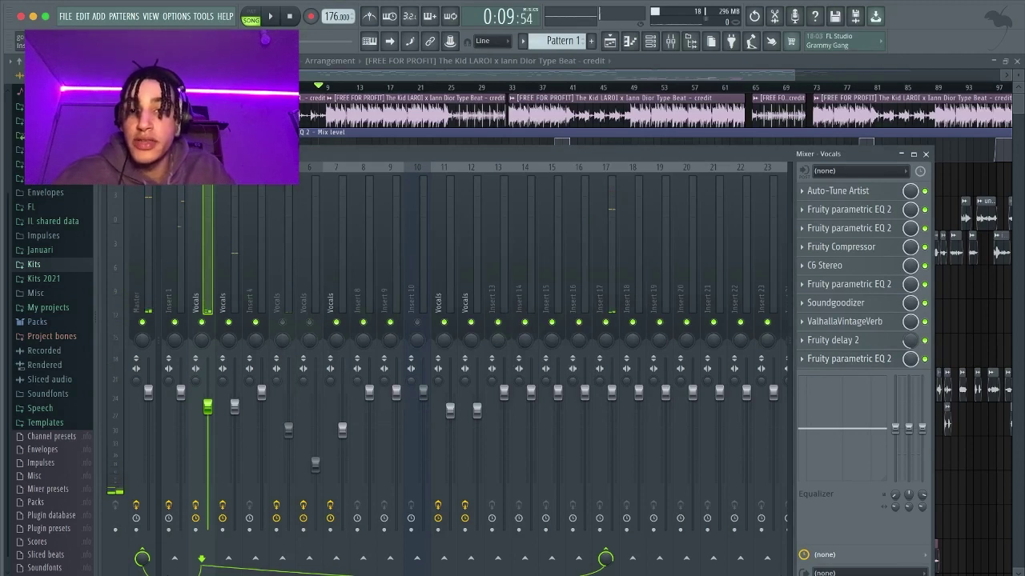
# - Select the Vocals mixer track on insert 3 and toggle the mute switches of the Vocals tracks on inserts 3 and 2
pyautogui.click(226, 280)
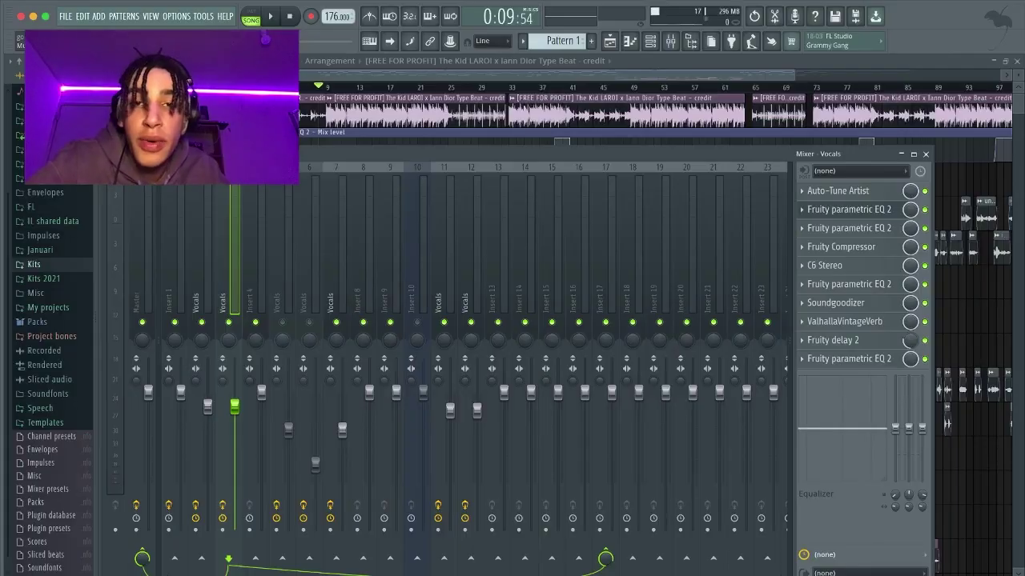
pyautogui.click(228, 321)
pyautogui.click(202, 321)
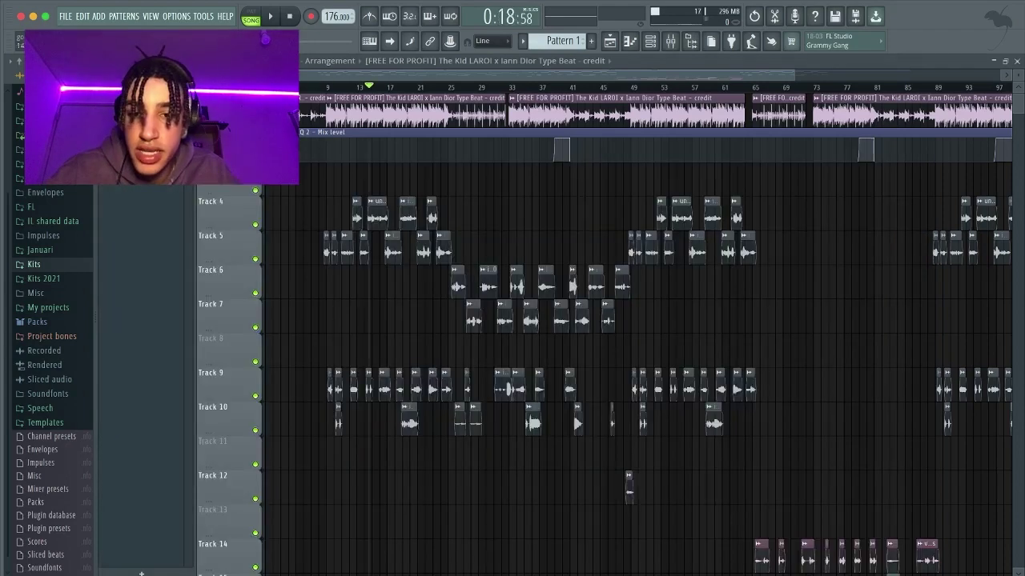
# - Set the playback start just before bar 9 in the playlist, play the vocal section, and return to the mixer
pyautogui.click(323, 87)
pyautogui.scroll(8, 315, 86)
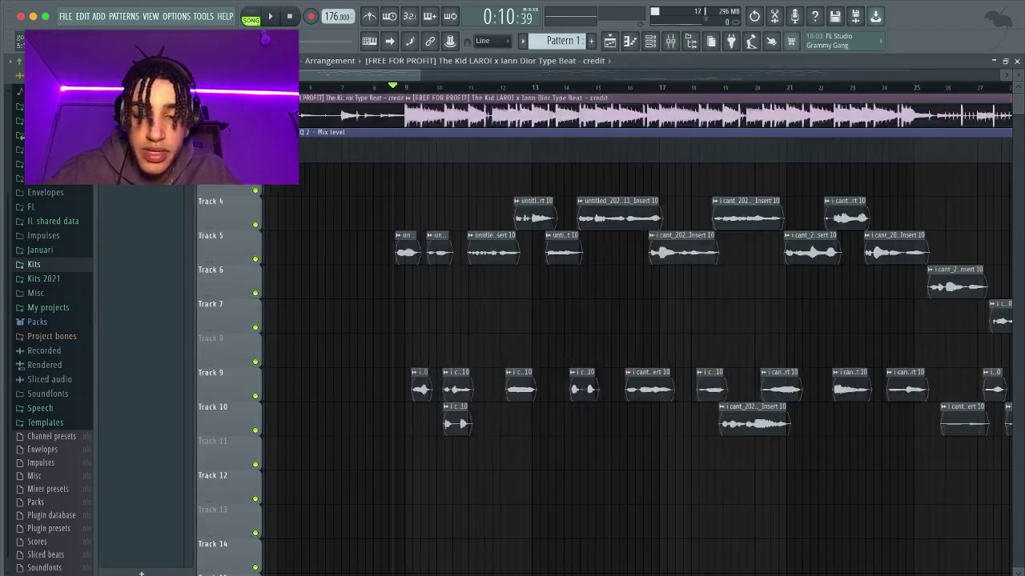
pyautogui.scroll(1, 604, 280)
pyautogui.press('space')
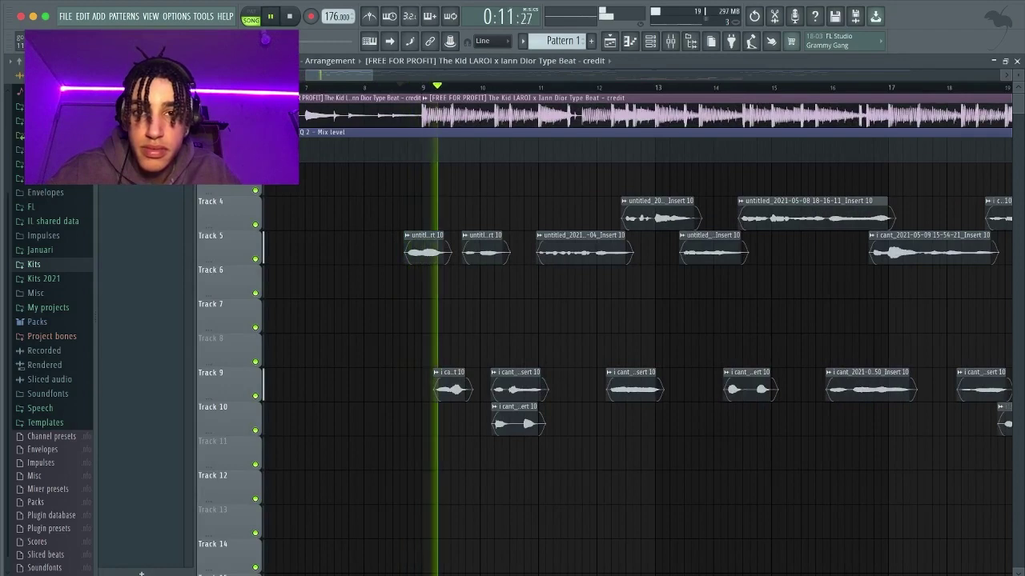
pyautogui.scroll(-3, 605, 281)
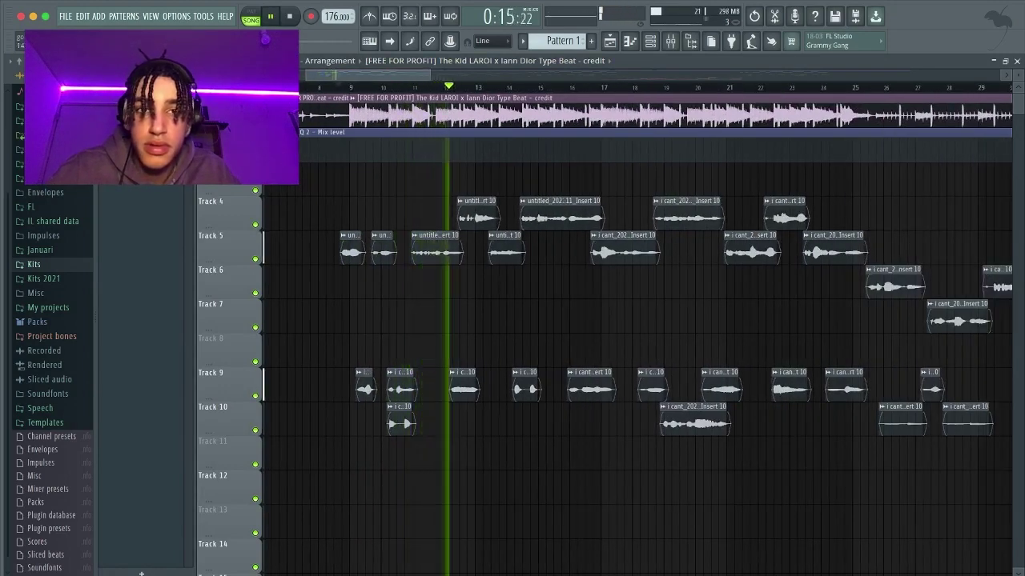
pyautogui.press('space')
pyautogui.press('F9')
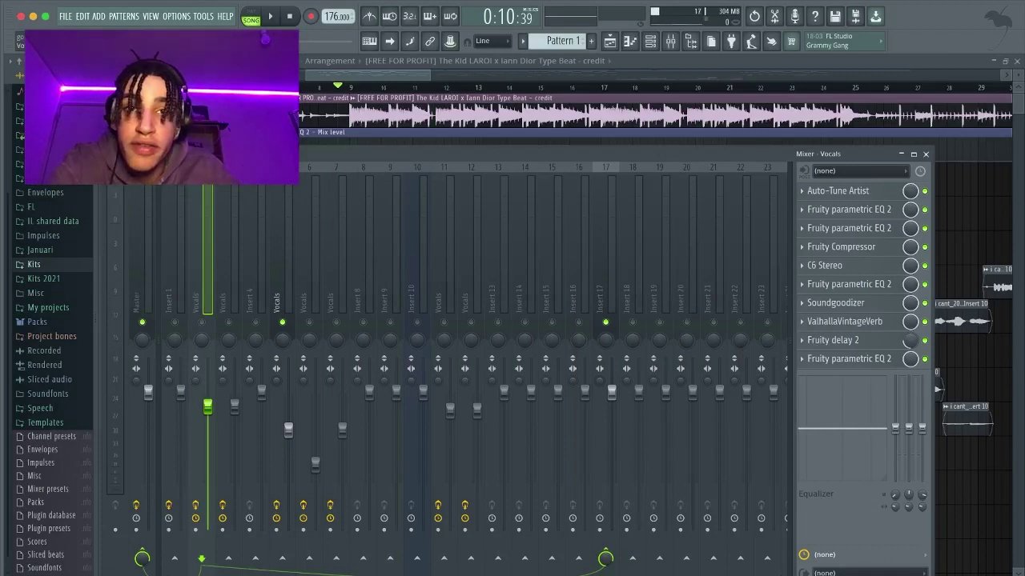
# - Select the Vocals mixer track on insert 5 and review its ValhallaVintageVerb reverb settings
pyautogui.click(282, 272)
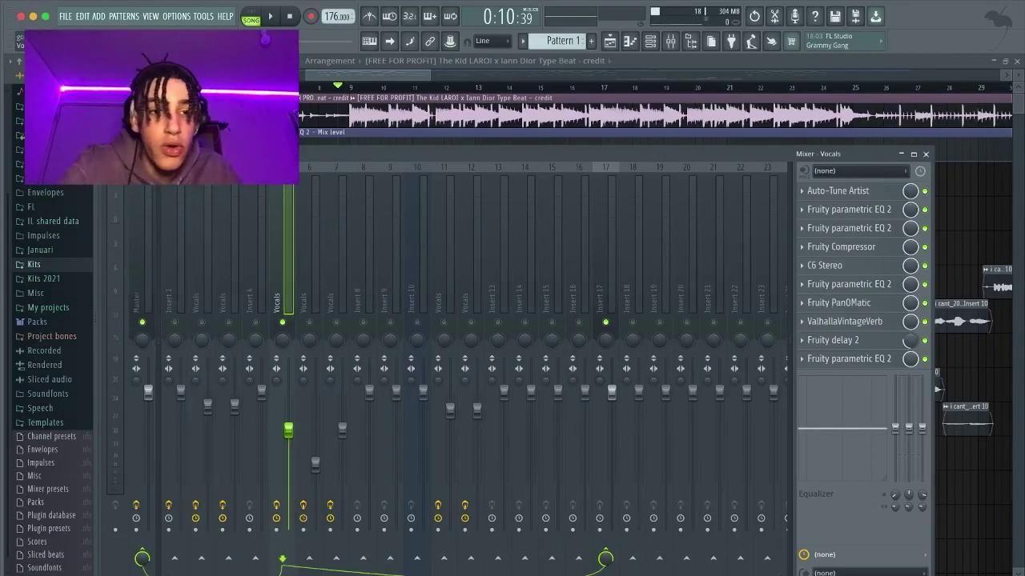
pyautogui.click(845, 322)
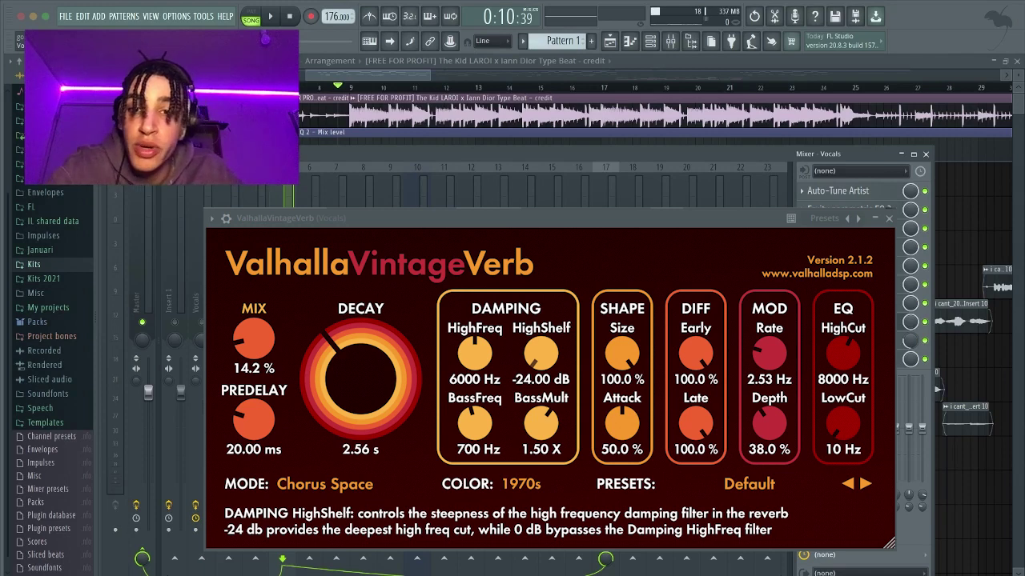
pyautogui.click(889, 219)
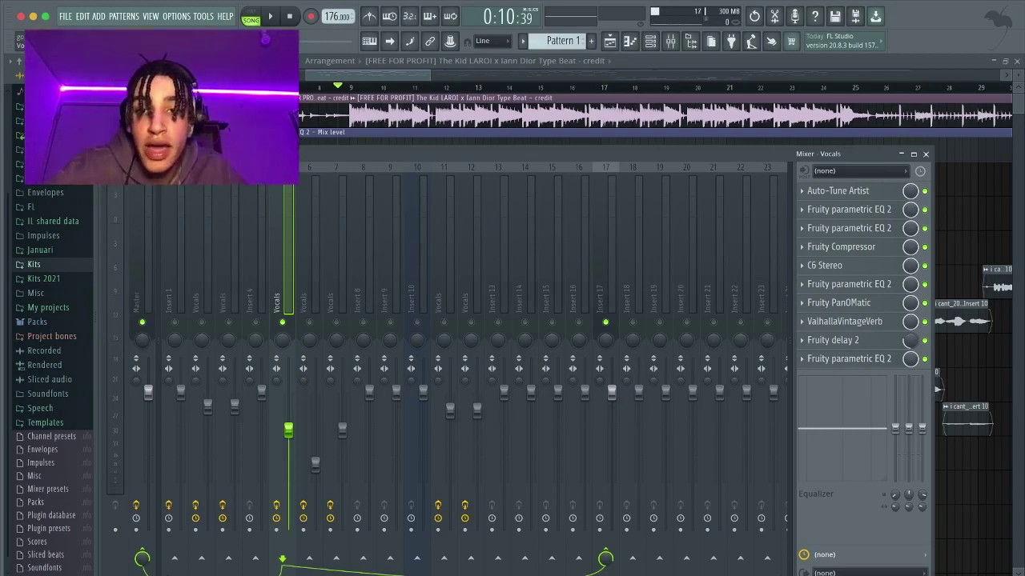
# - Select the Vocals mixer track on insert 6 and review the curve of its last Fruity parametric EQ 2
pyautogui.click(309, 272)
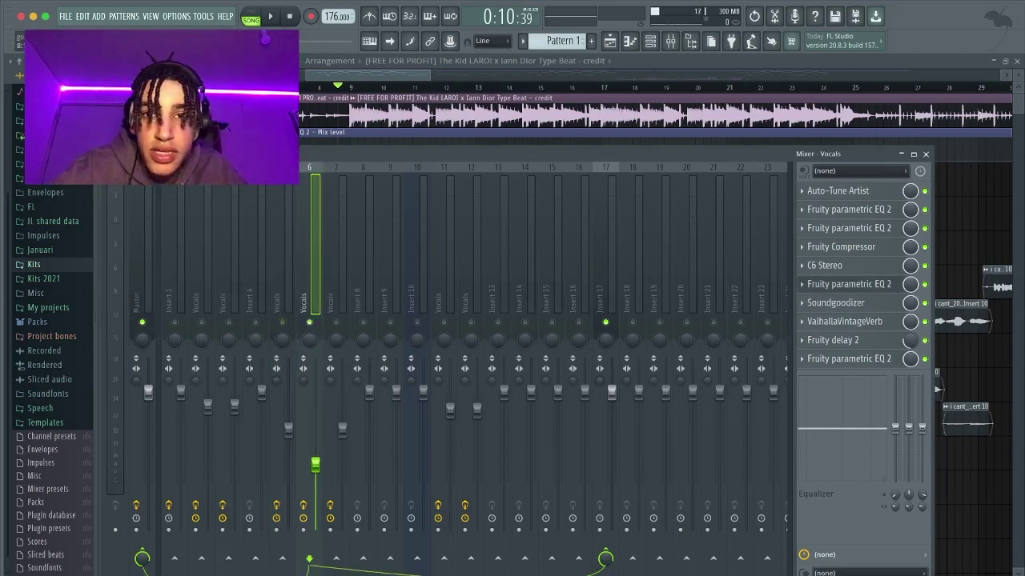
pyautogui.click(848, 359)
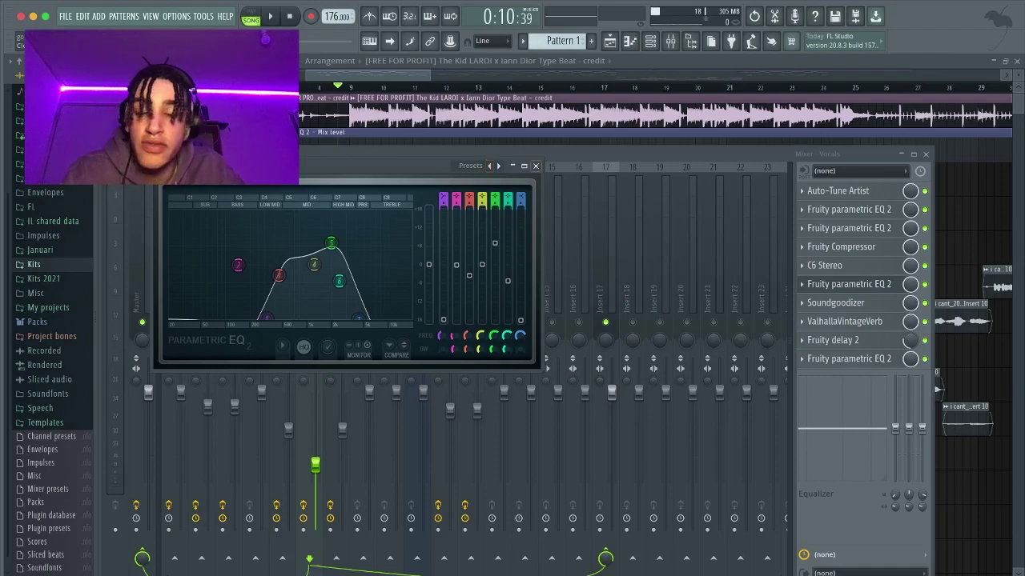
pyautogui.click(536, 166)
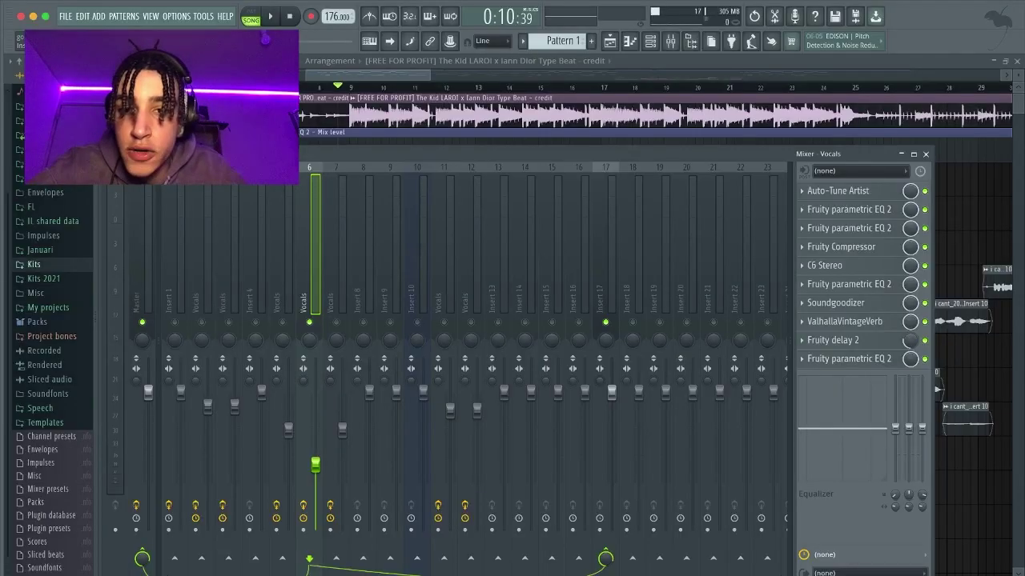
# - Unmute the Vocals track on insert 5, audition it together with insert 6 from just before bar 9, and return to the mixer
pyautogui.click(282, 323)
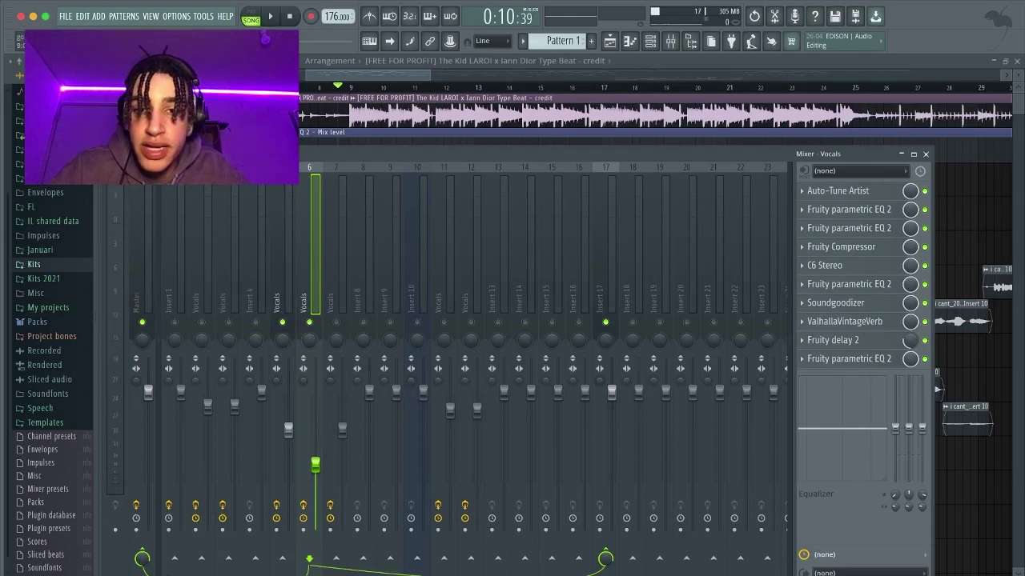
pyautogui.press('F9')
pyautogui.press('space')
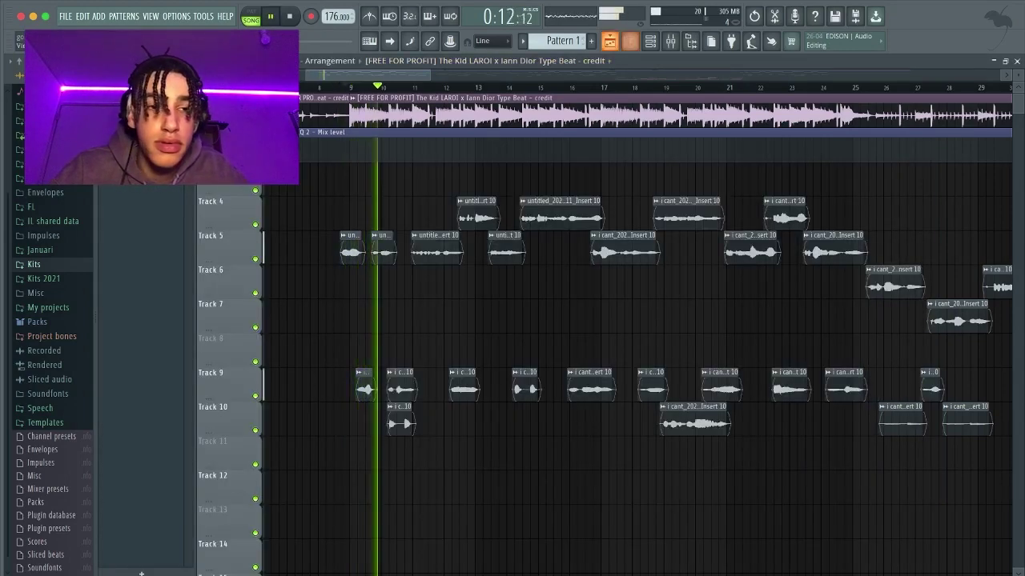
pyautogui.press('F9')
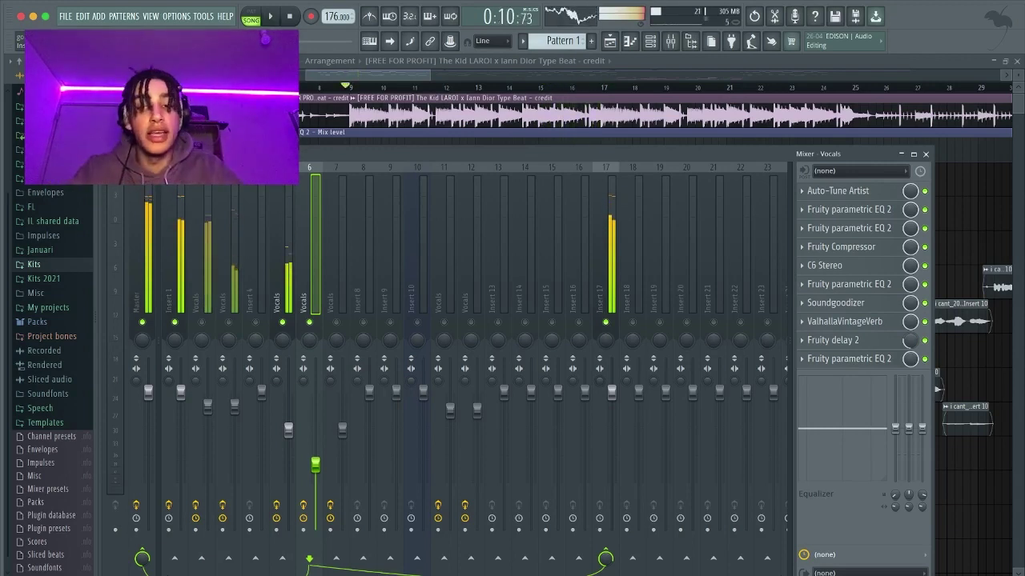
pyautogui.press('space')
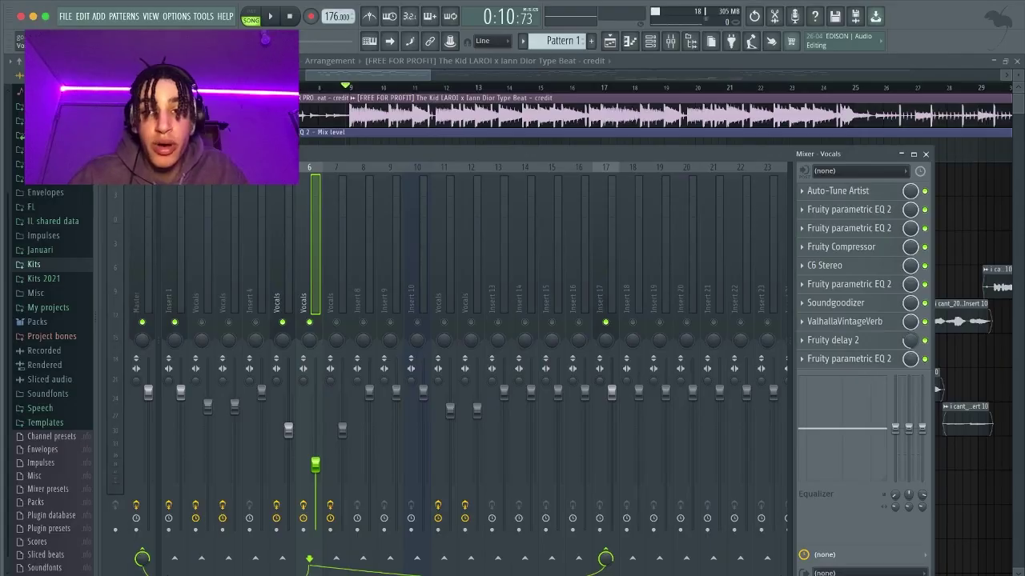
# - Unmute the Vocals tracks on inserts 2 and 3 and inspect the vocal clip layout in the playlist
pyautogui.click(202, 323)
pyautogui.click(228, 322)
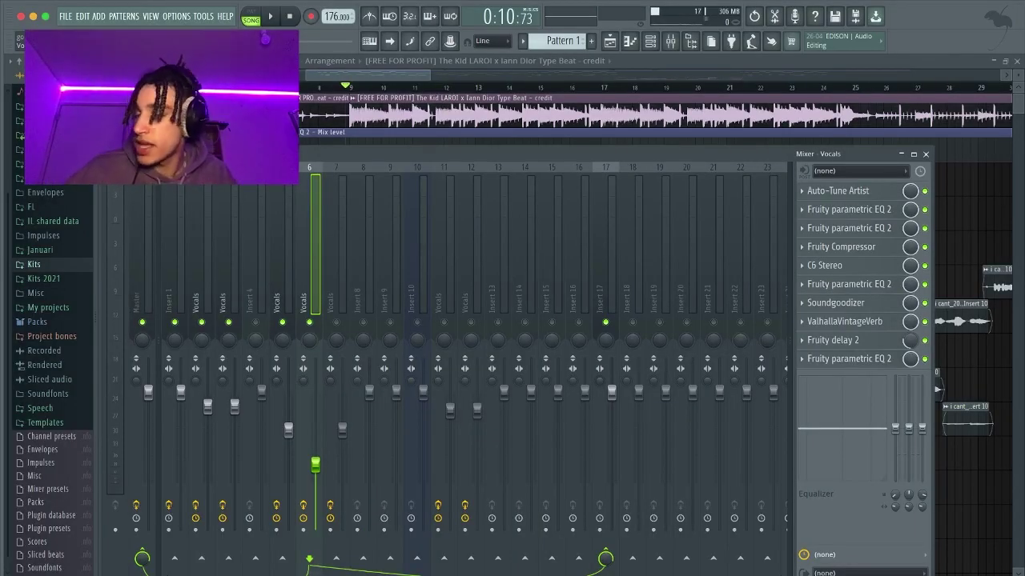
pyautogui.press('F9')
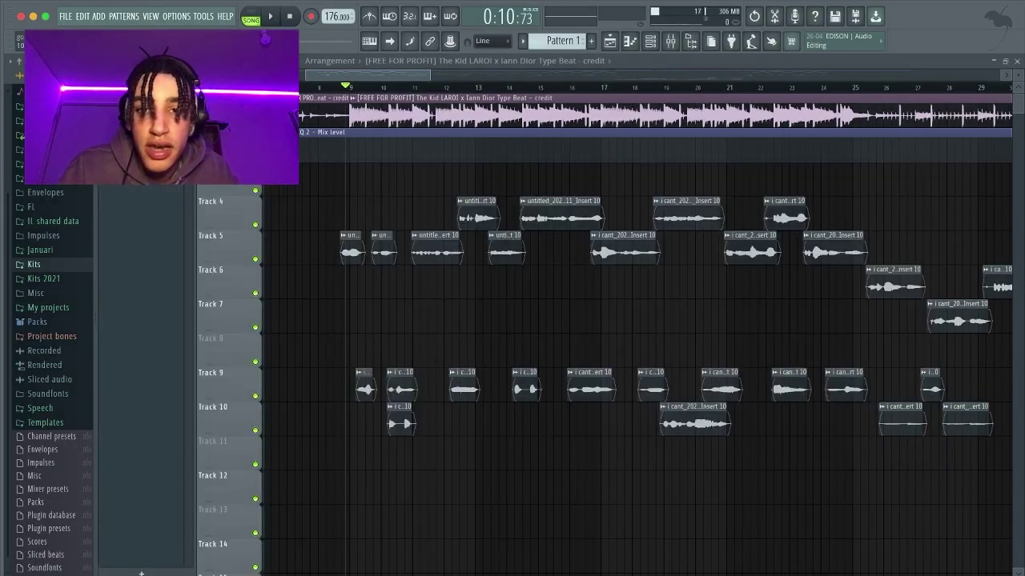
pyautogui.scroll(3, 320, 320)
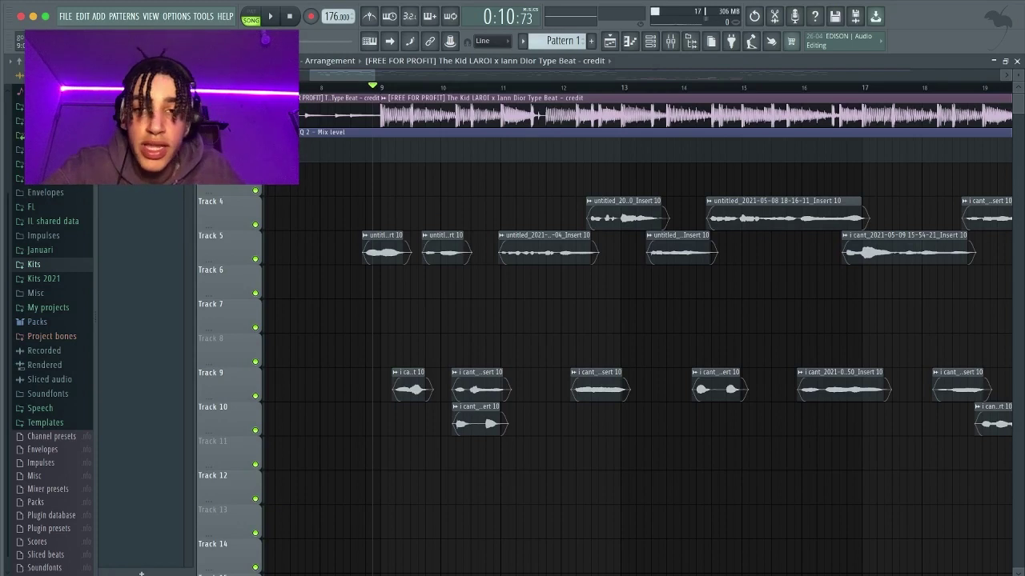
pyautogui.press('F9')
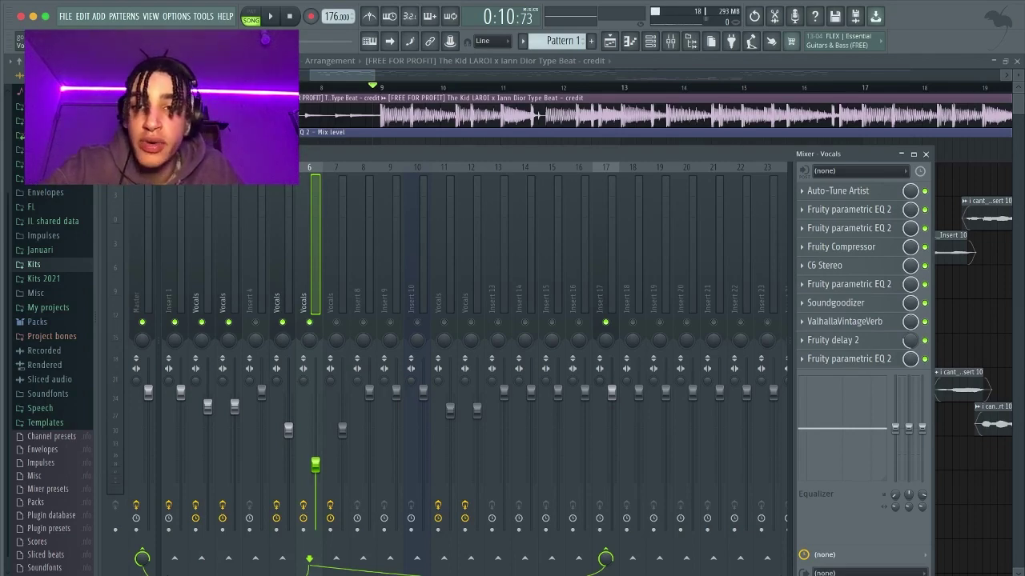
pyautogui.press('F9')
pyautogui.scroll(-8, 640, 353)
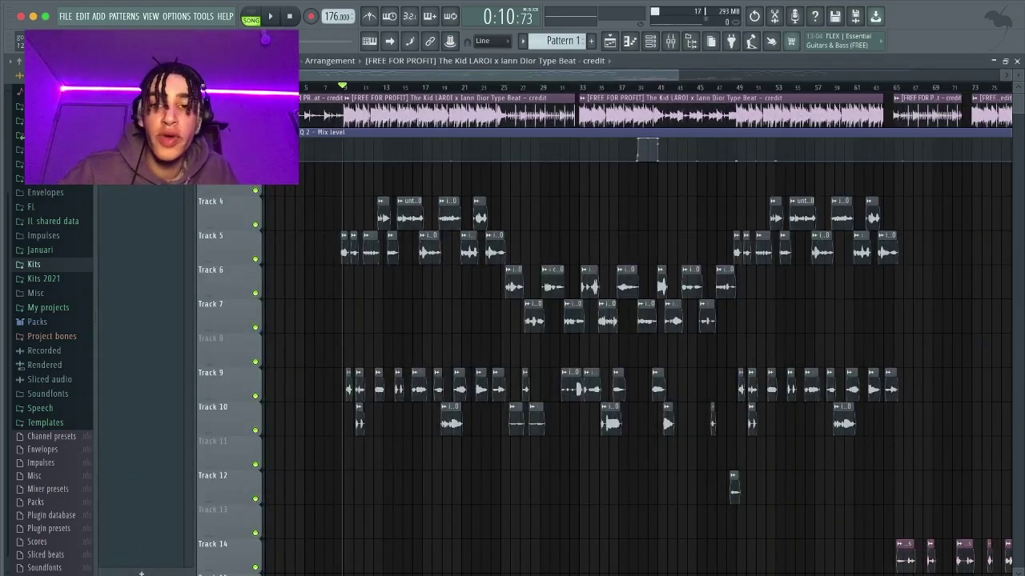
pyautogui.scroll(8, 320, 352)
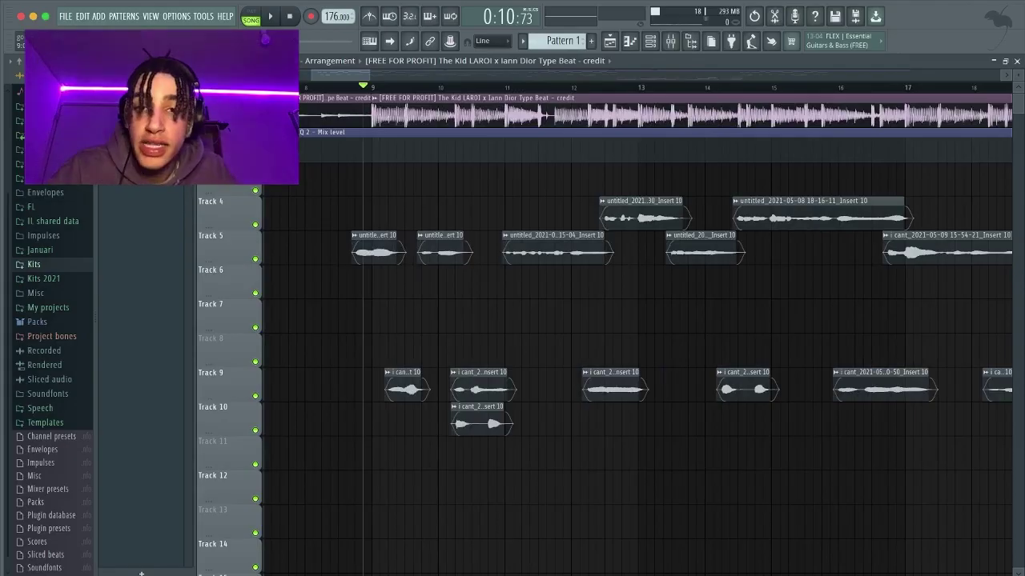
# - Open the sample settings of the first vocal clip on Track 5 and check its declicking mode
pyautogui.doubleClick(373, 250)
pyautogui.moveTo(384, 135); pyautogui.dragTo(478, 139)
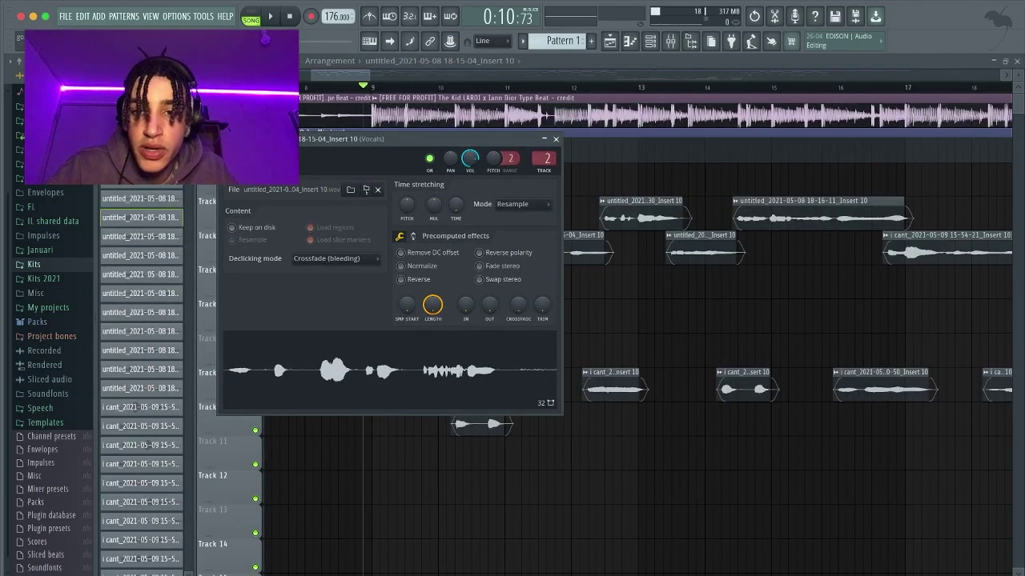
pyautogui.click(336, 259)
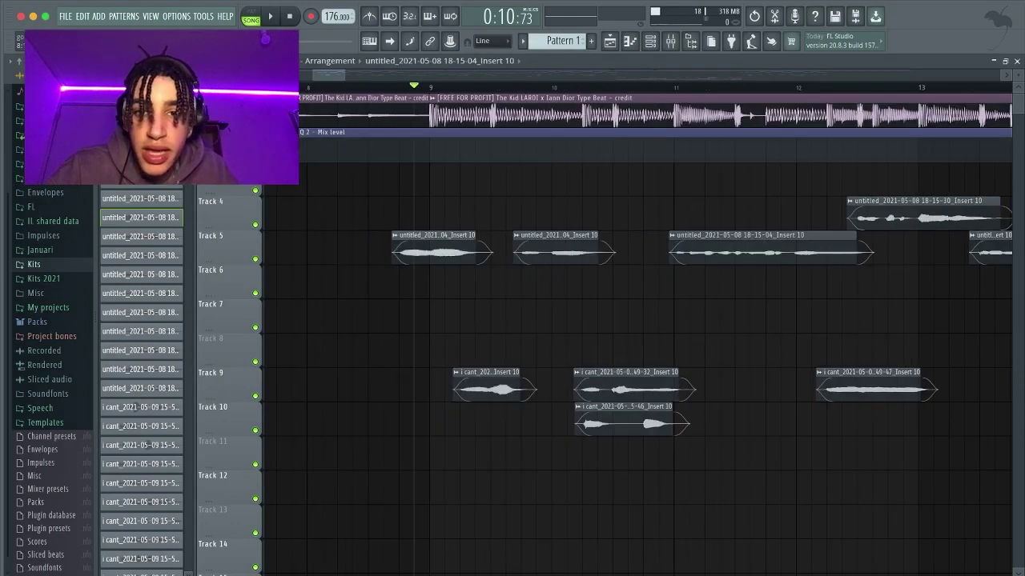
# - Mute the beat track, adjust the start of the first Track 5 vocal clip, and audition the vocals alone from before bar 9
pyautogui.moveTo(391, 253)
pyautogui.mouseDown()
pyautogui.moveTo(371, 252)
pyautogui.moveTo(391, 253)
pyautogui.mouseUp()
pyautogui.click(353, 86)
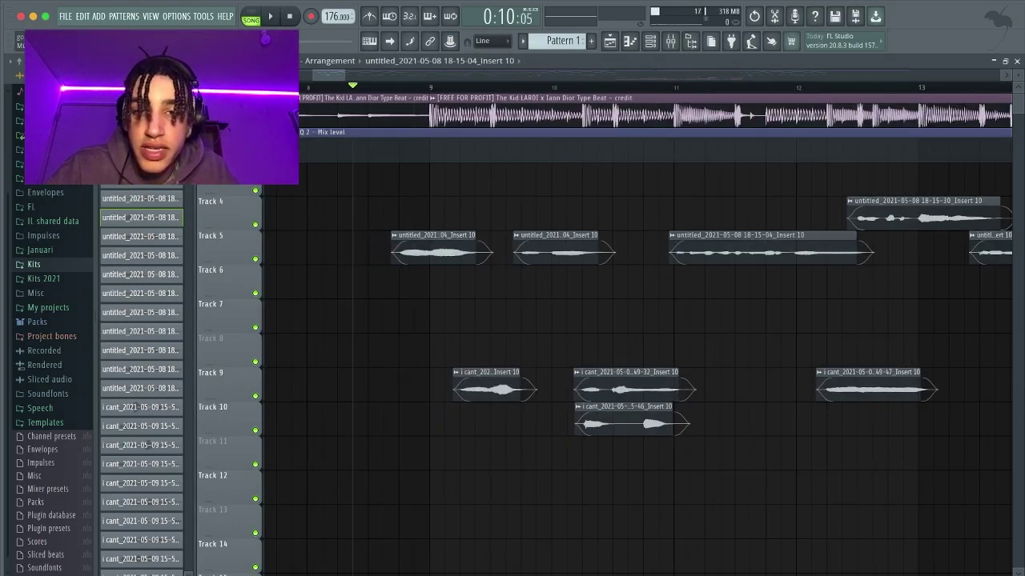
pyautogui.click(256, 122)
pyautogui.press('space')
pyautogui.scroll(3, 369, 264)
pyautogui.moveTo(413, 251)
pyautogui.mouseDown()
pyautogui.moveTo(471, 252)
pyautogui.moveTo(419, 251)
pyautogui.mouseUp()
pyautogui.press('space')
pyautogui.press('space')
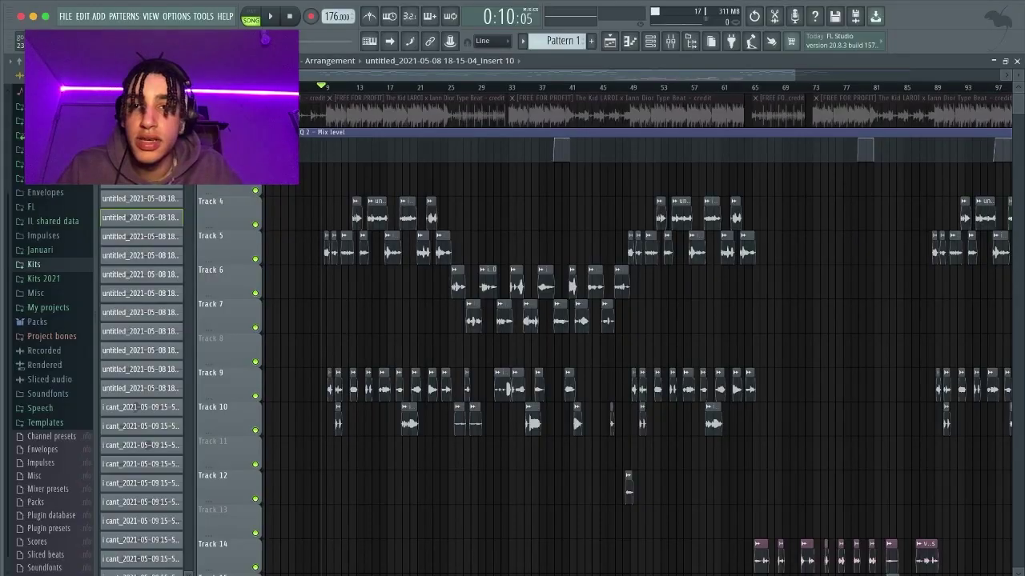
# - Unmute the beat track and audition the vocals together with the beat
pyautogui.scroll(-2, 436, 344)
pyautogui.click(256, 123)
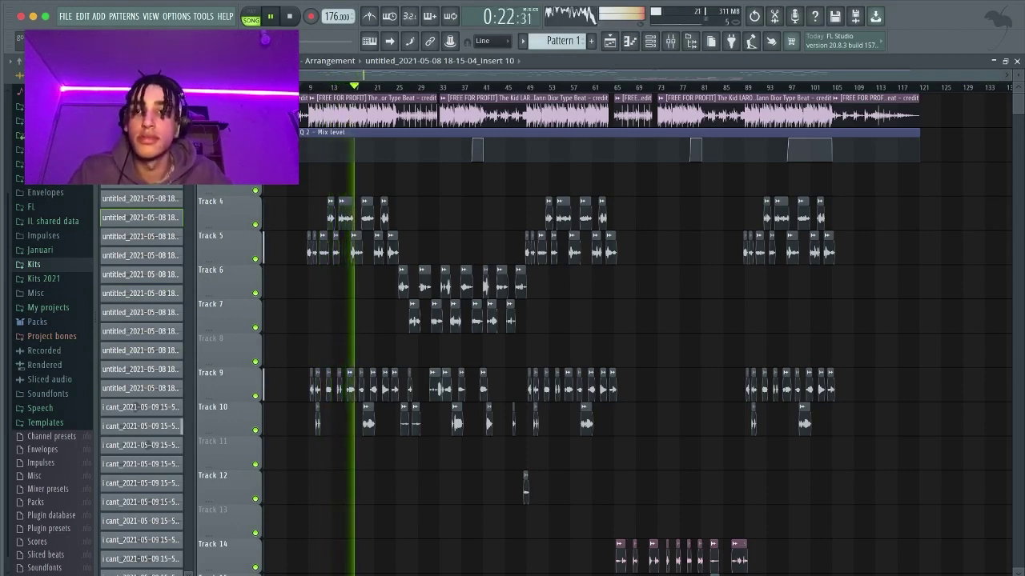
pyautogui.press('space')
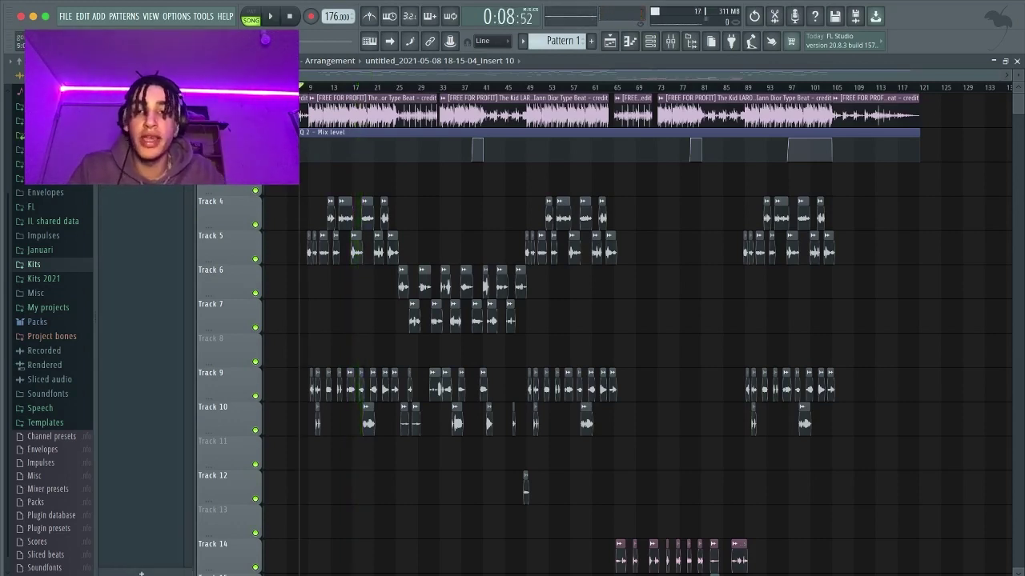
# - Set the playback start at the first vocal clip on Track 5, just before bar 9, and play it
pyautogui.scroll(6, 338, 244)
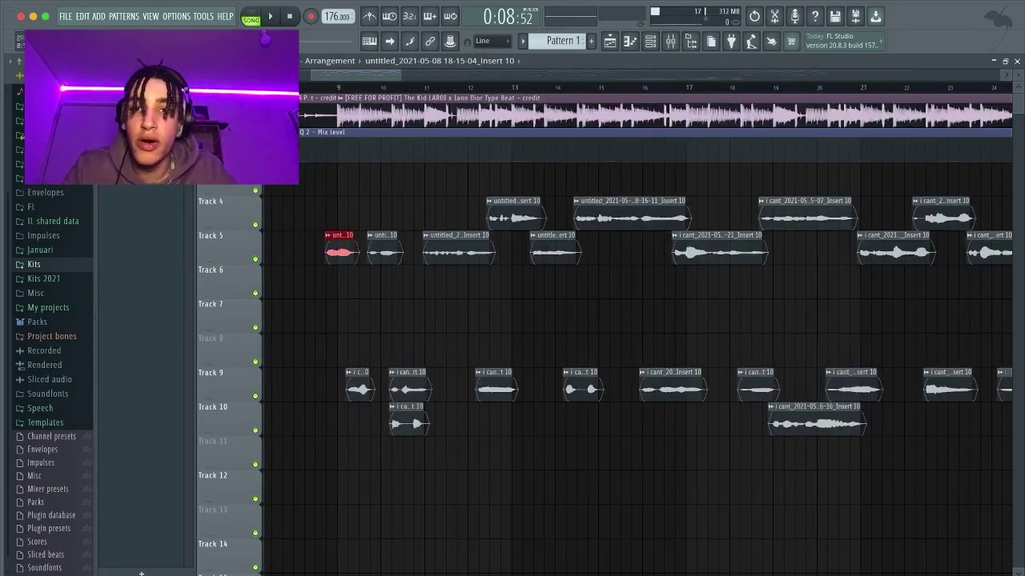
pyautogui.click(326, 87)
pyautogui.press('space')
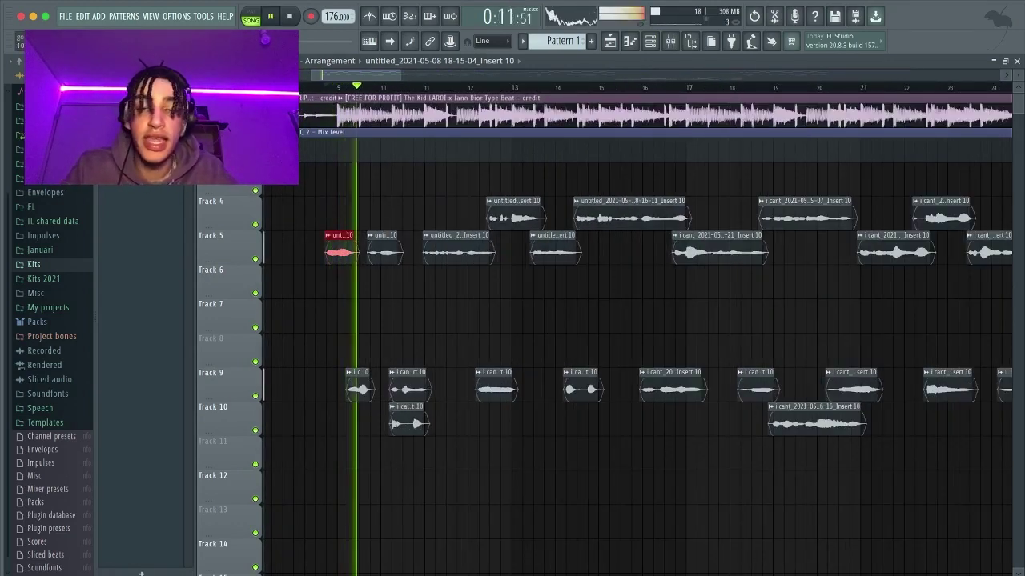
pyautogui.press('space')
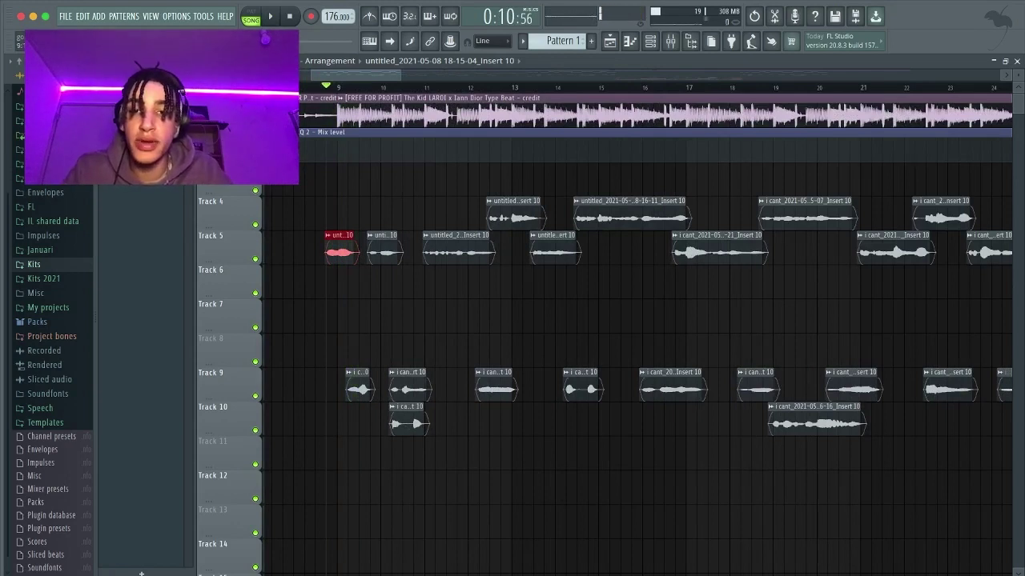
# - Set the playback start at the first vocal clip on Track 9 and audition that section repeatedly
pyautogui.scroll(2, 365, 320)
pyautogui.click(348, 87)
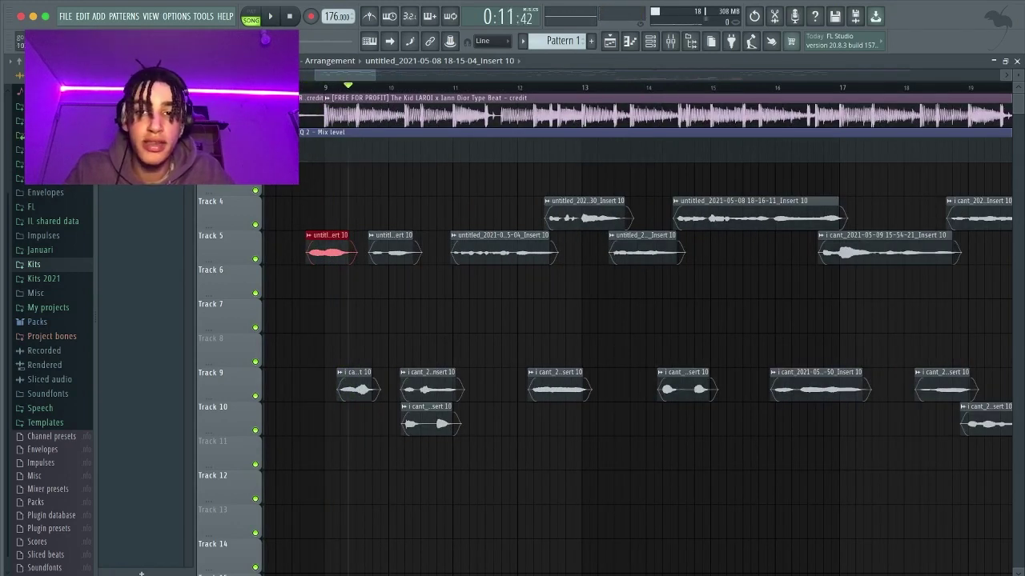
pyautogui.press('space')
pyautogui.press('space')
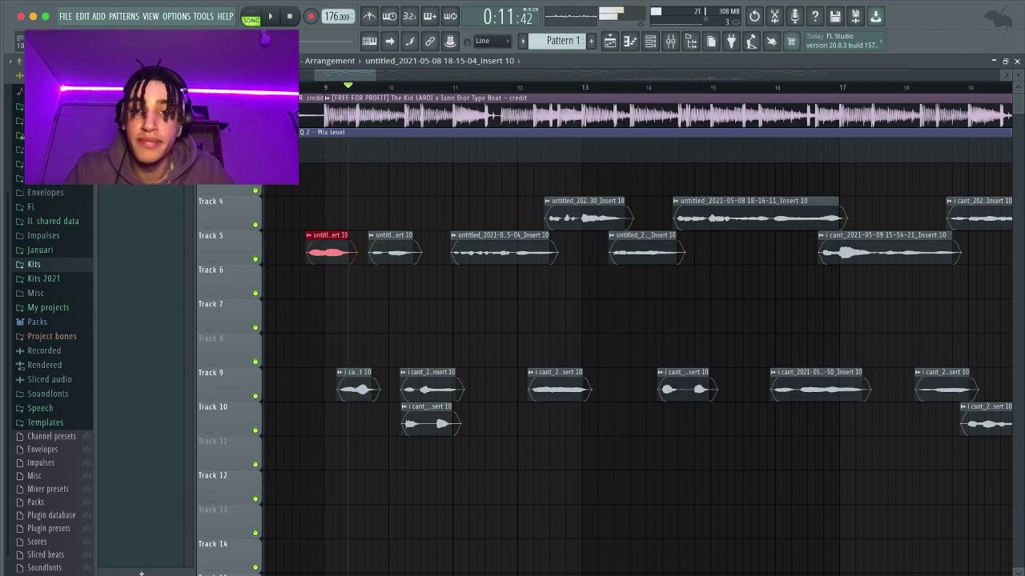
pyautogui.press('space')
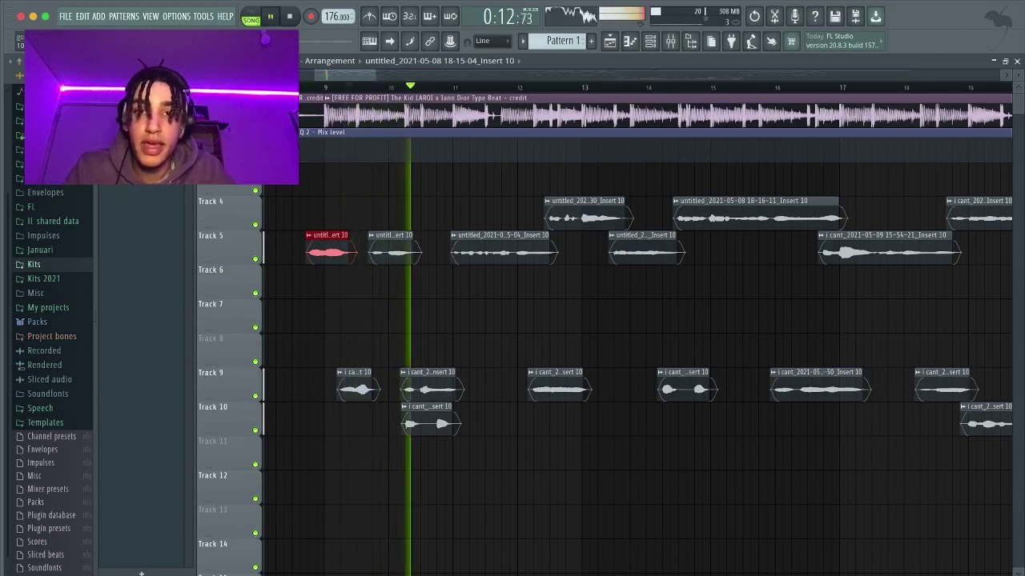
pyautogui.press('space')
# - Move the playback start to just before bar 11 and play the following vocal clips
pyautogui.click(444, 86)
pyautogui.press('space')
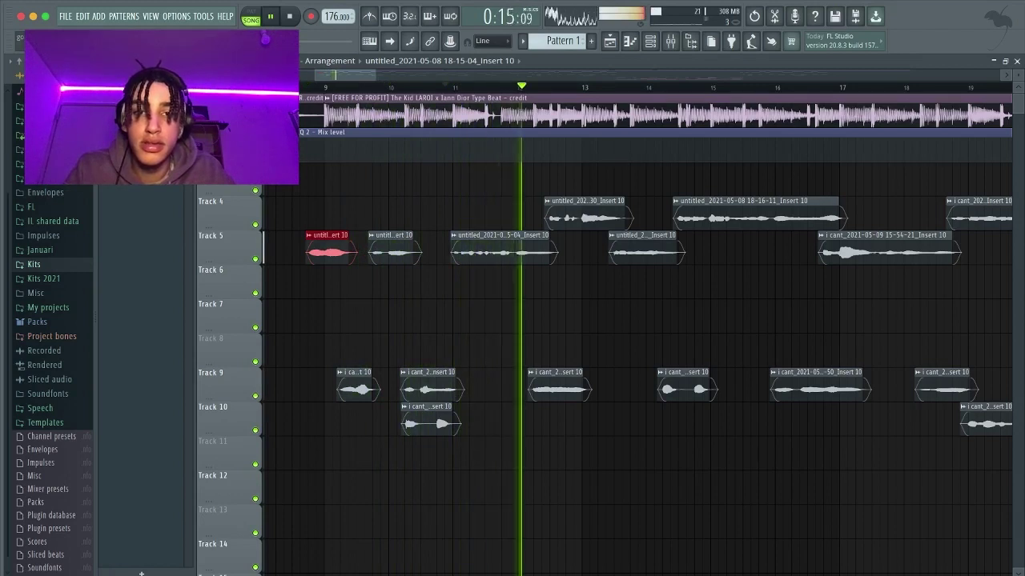
pyautogui.press('space')
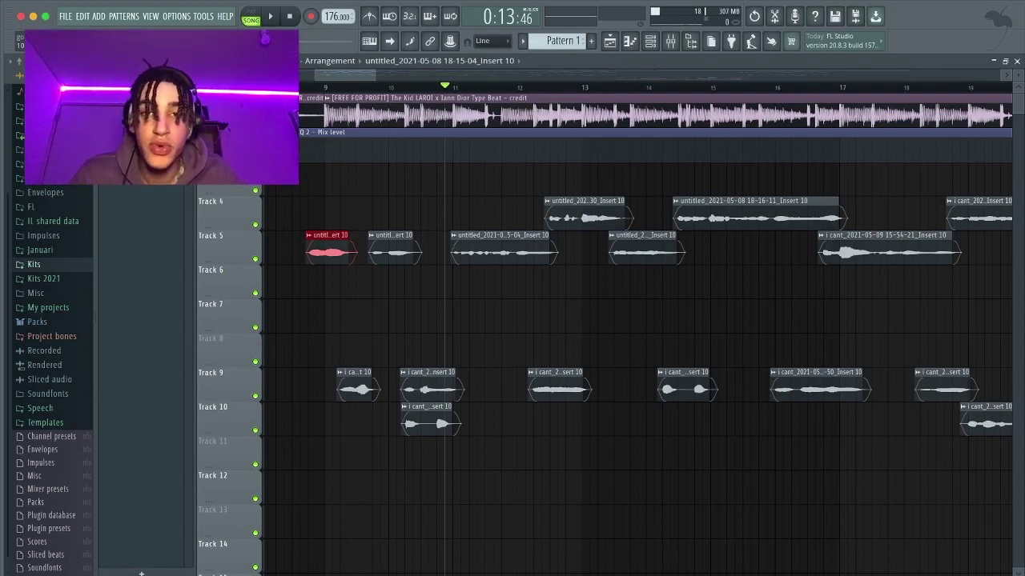
# - Play the arrangement from just before bar 65, where the clips on Tracks 14 to 18 begin, and check the mixer levels
pyautogui.scroll(-10, 637, 333)
pyautogui.scroll(4, 637, 334)
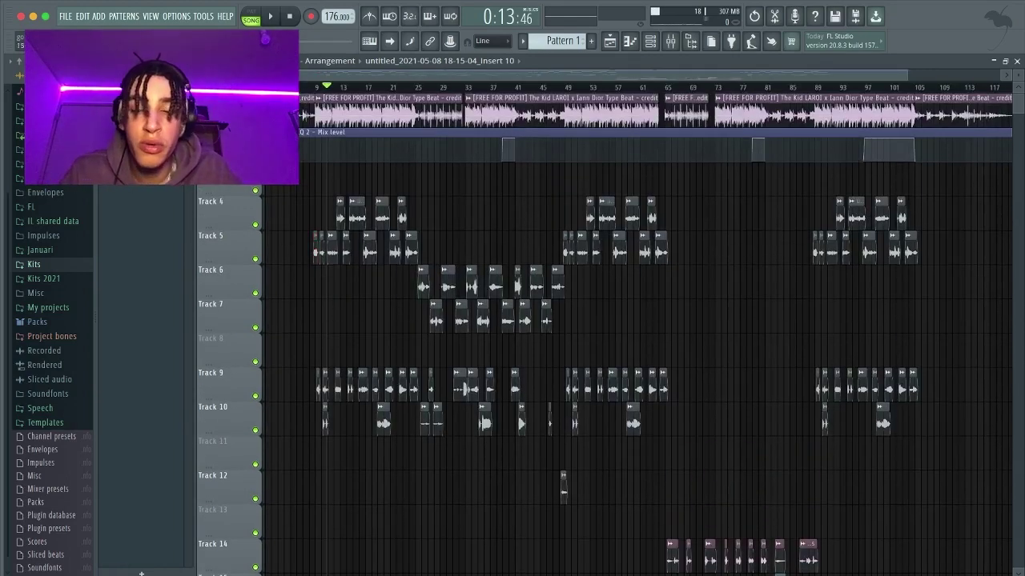
pyautogui.scroll(-3, 637, 334)
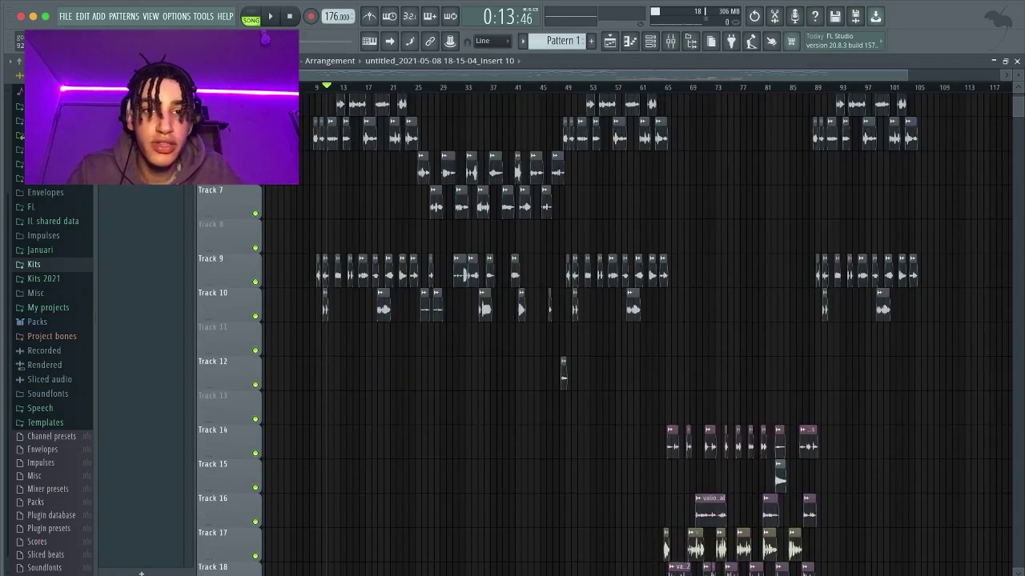
pyautogui.click(661, 86)
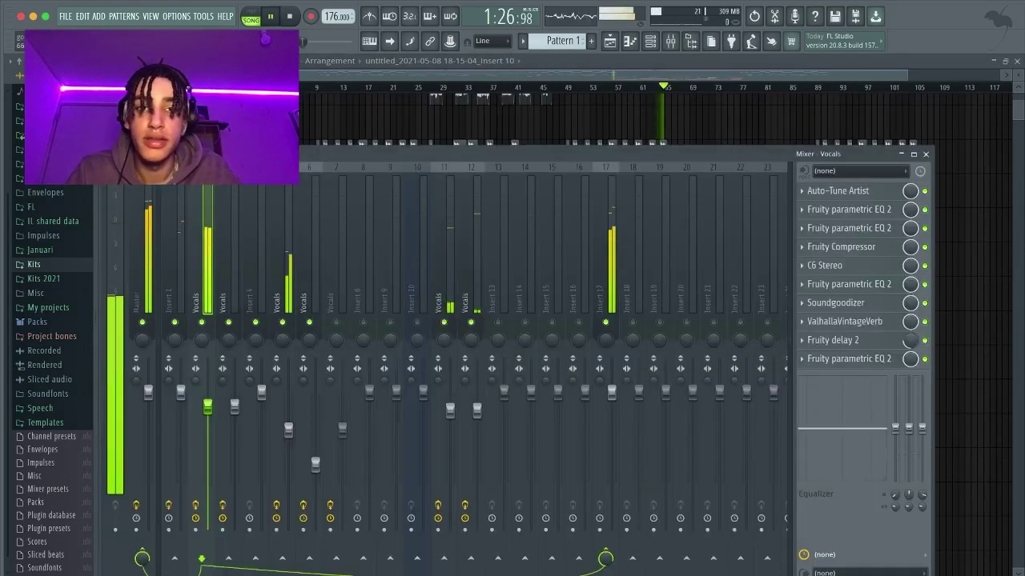
pyautogui.press('F9')
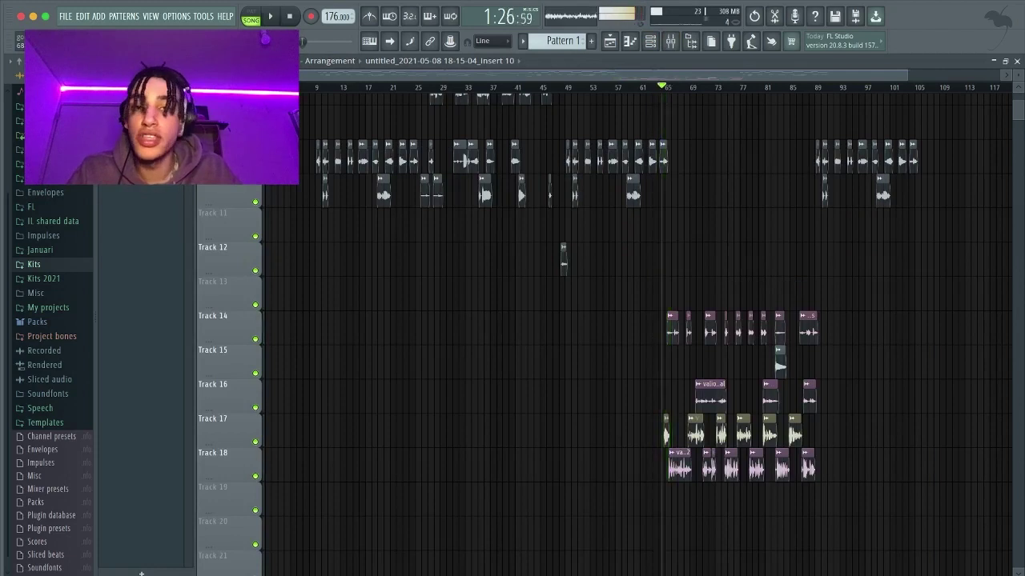
pyautogui.press('space')
pyautogui.scroll(5, 637, 333)
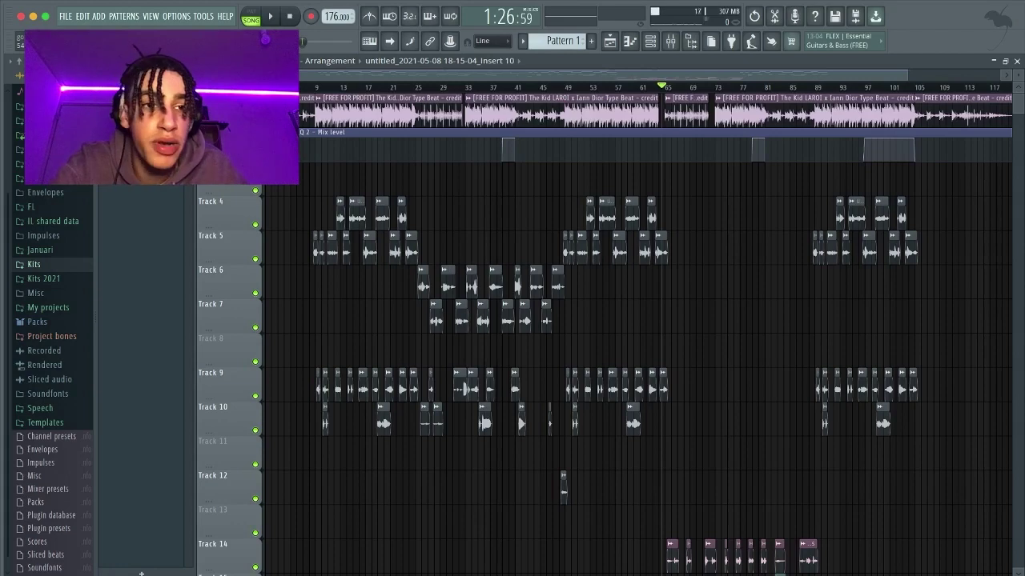
pyautogui.scroll(-2, 592, 336)
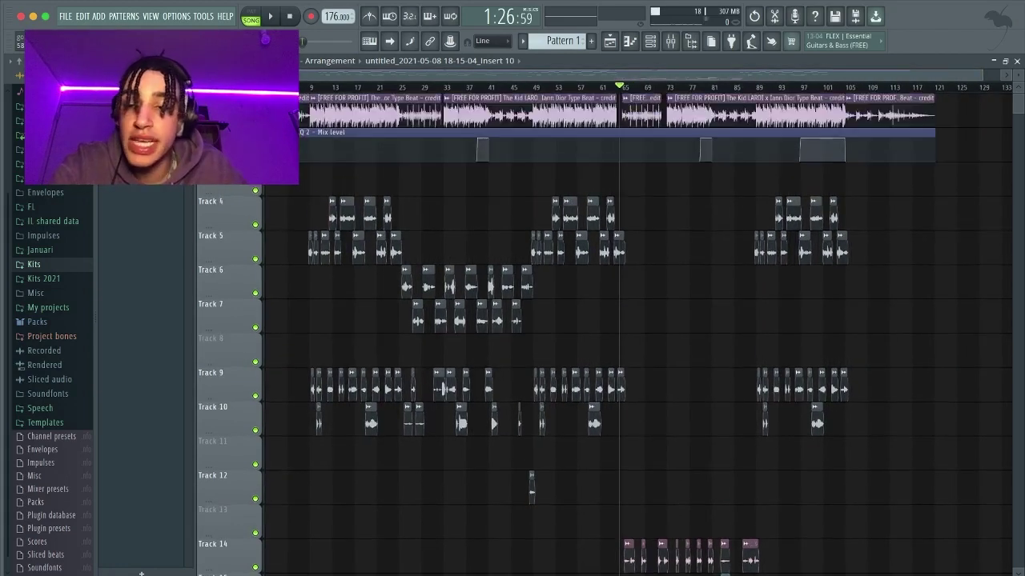